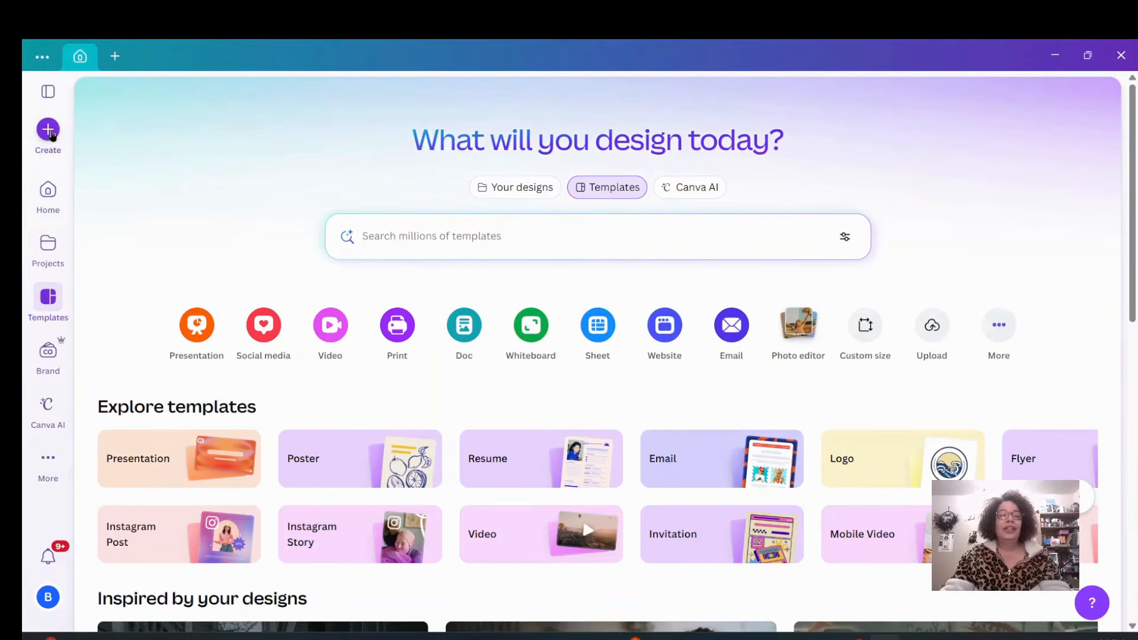
# Create a new custom-size design of 8.5 × 11 inches.
pyautogui.click(48, 129)
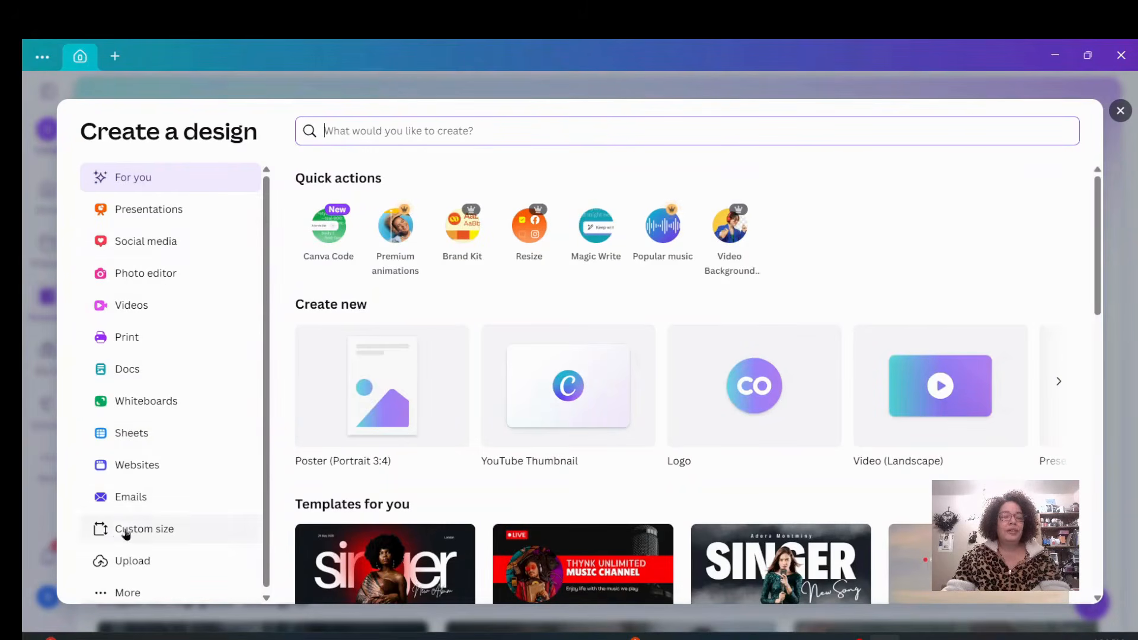
pyautogui.click(159, 532)
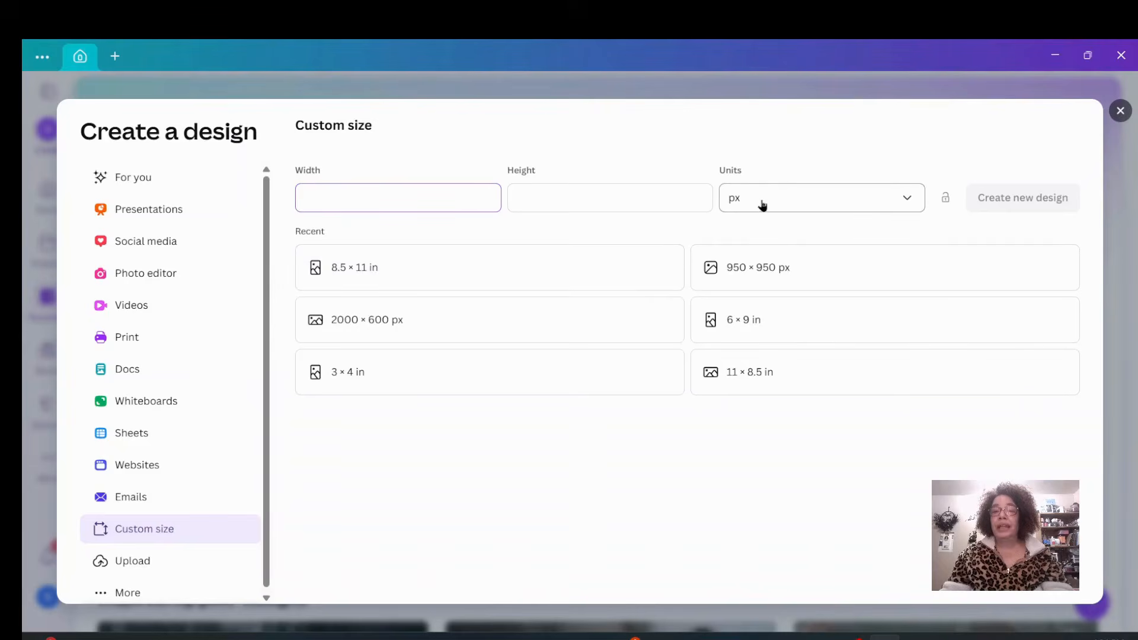
pyautogui.click(905, 198)
pyautogui.click(815, 271)
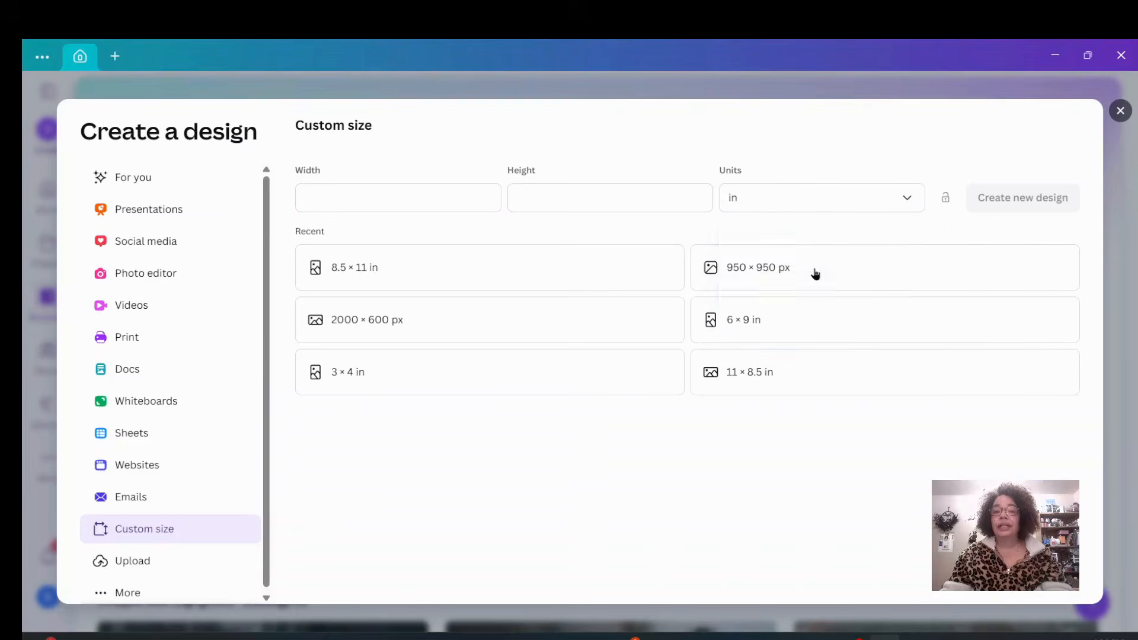
pyautogui.click(421, 198)
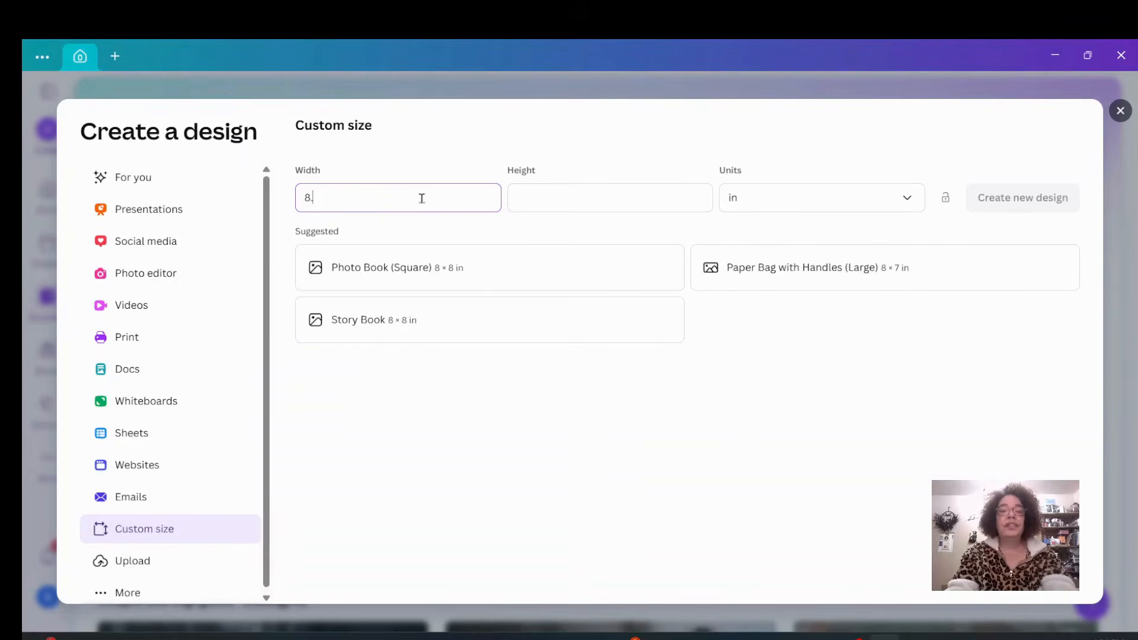
pyautogui.press('Tab')
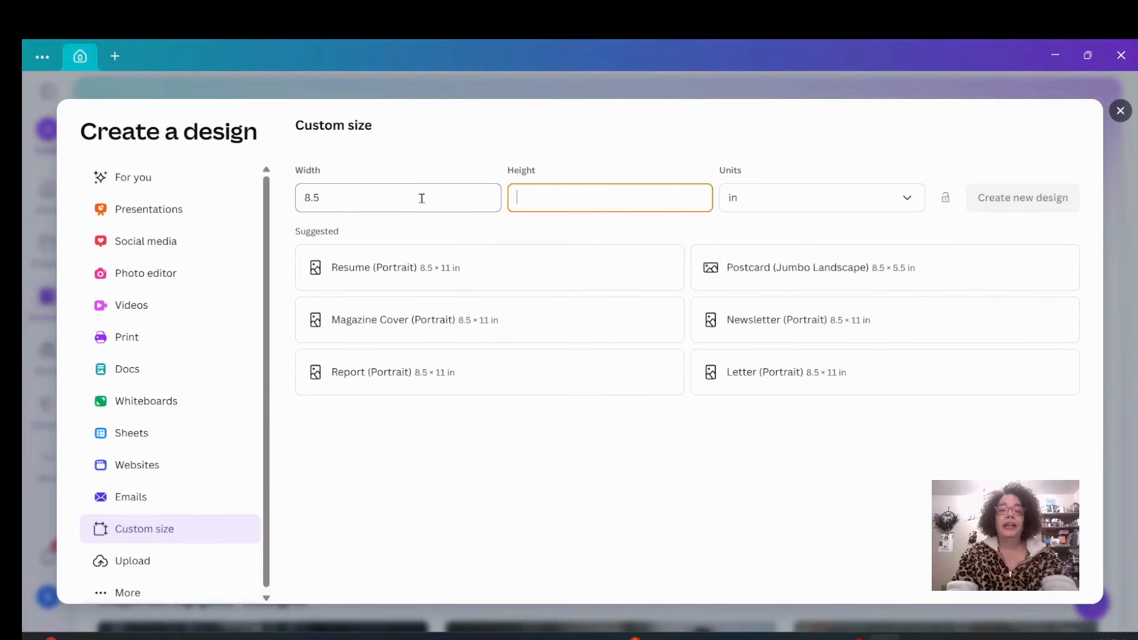
pyautogui.write('11')
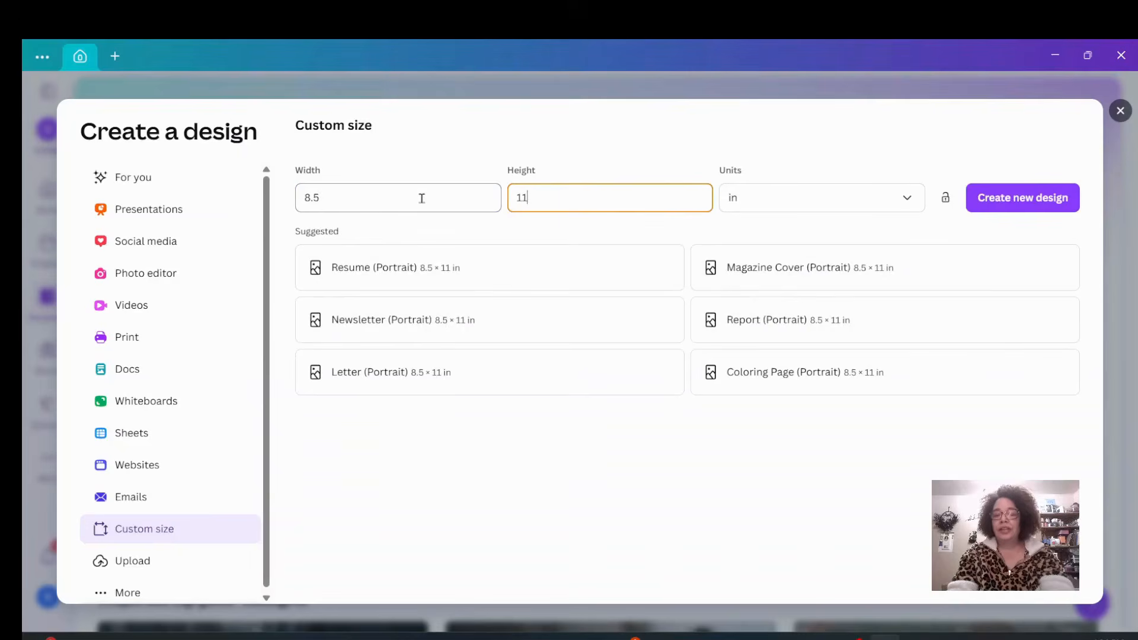
pyautogui.press('Return')
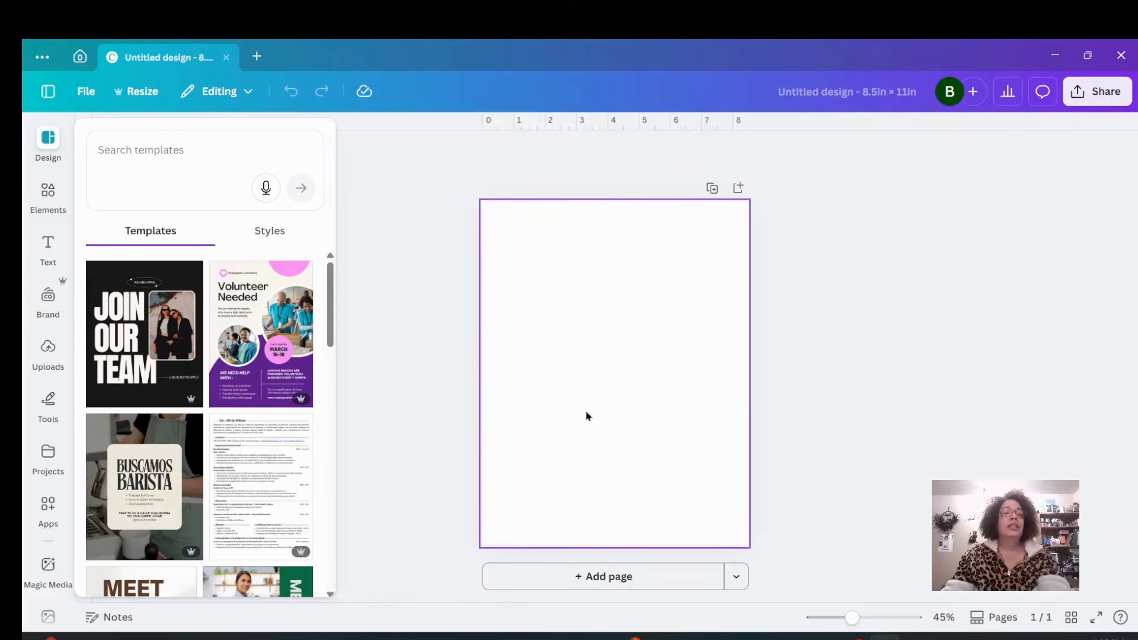
# Add a text box reading "Today I am learning Canva" to the page.
pyautogui.click(50, 243)
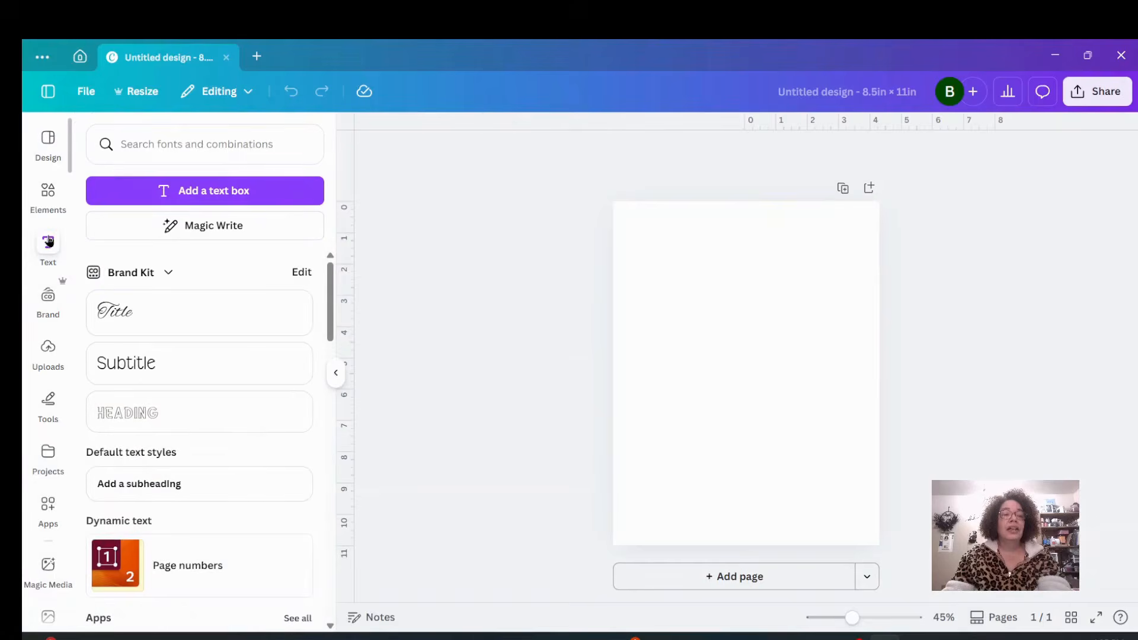
pyautogui.click(236, 197)
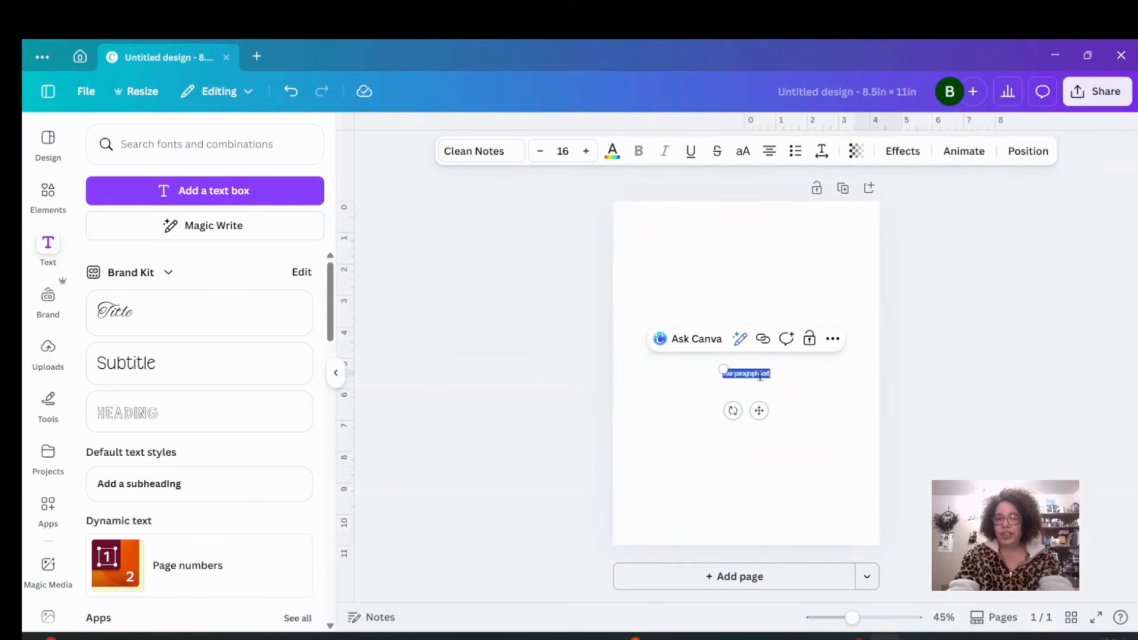
pyautogui.write('Today')
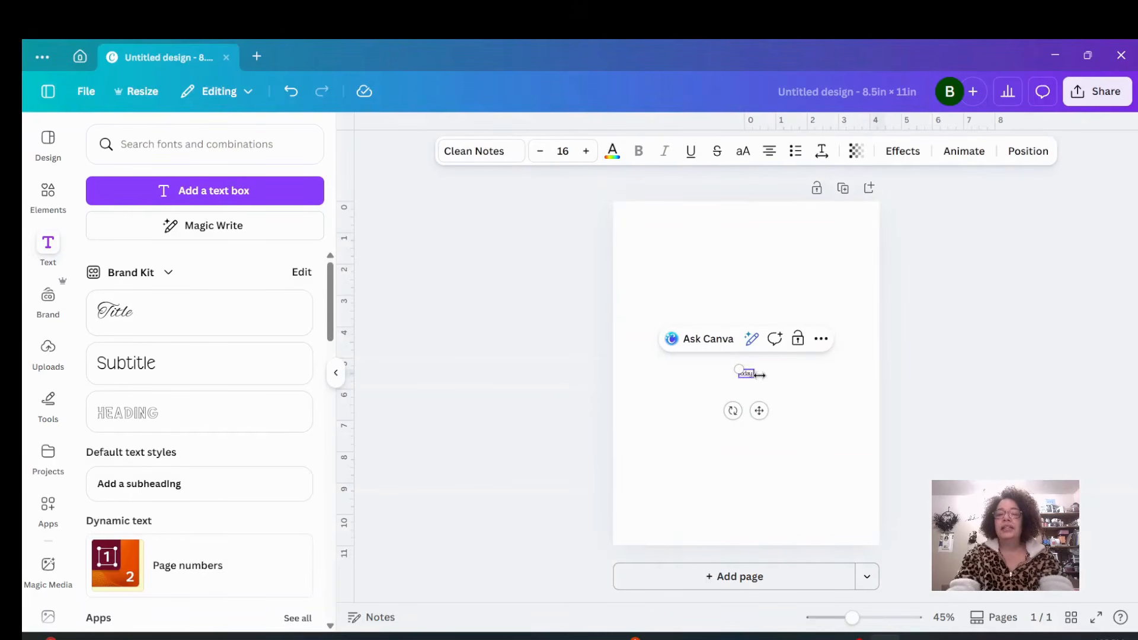
pyautogui.write(' I am learning')
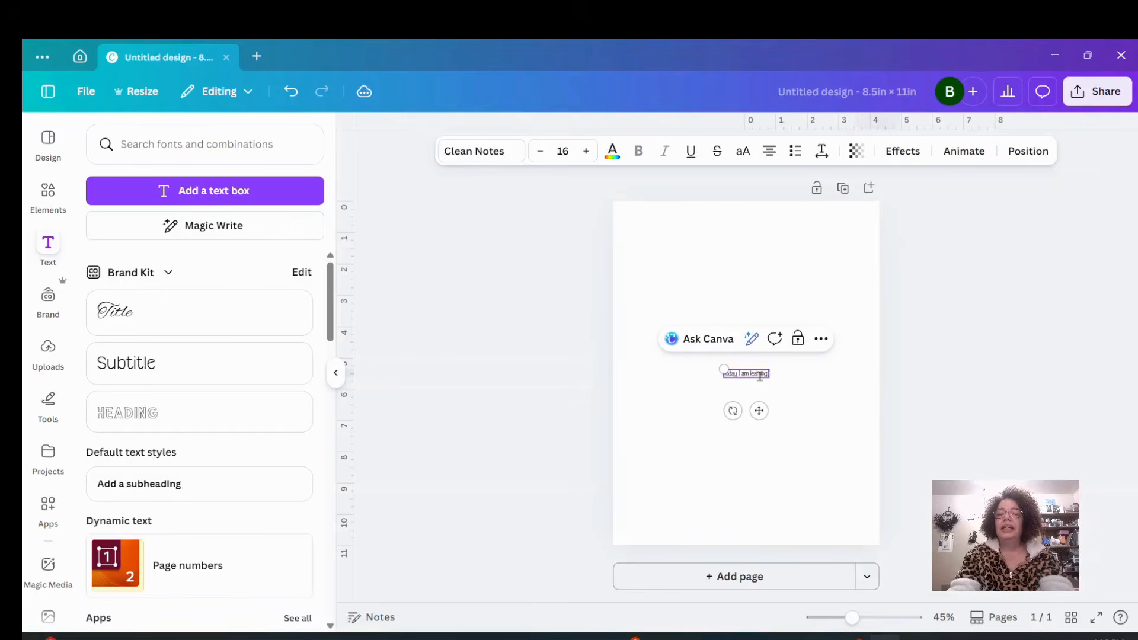
pyautogui.write(' Canva')
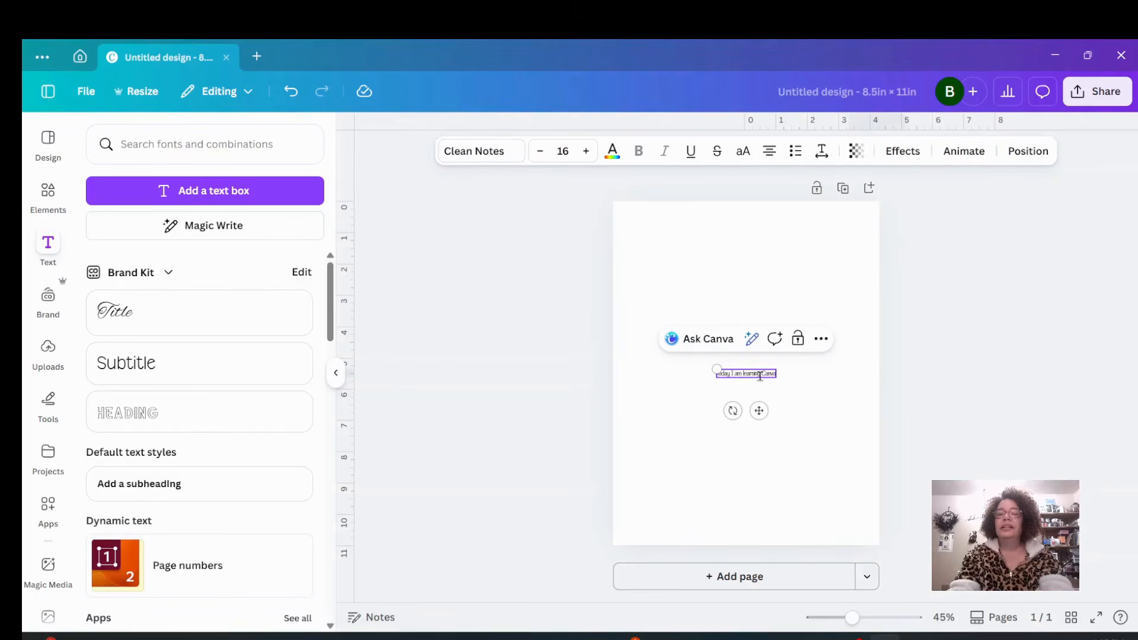
pyautogui.press('Return')
pyautogui.click(811, 382)
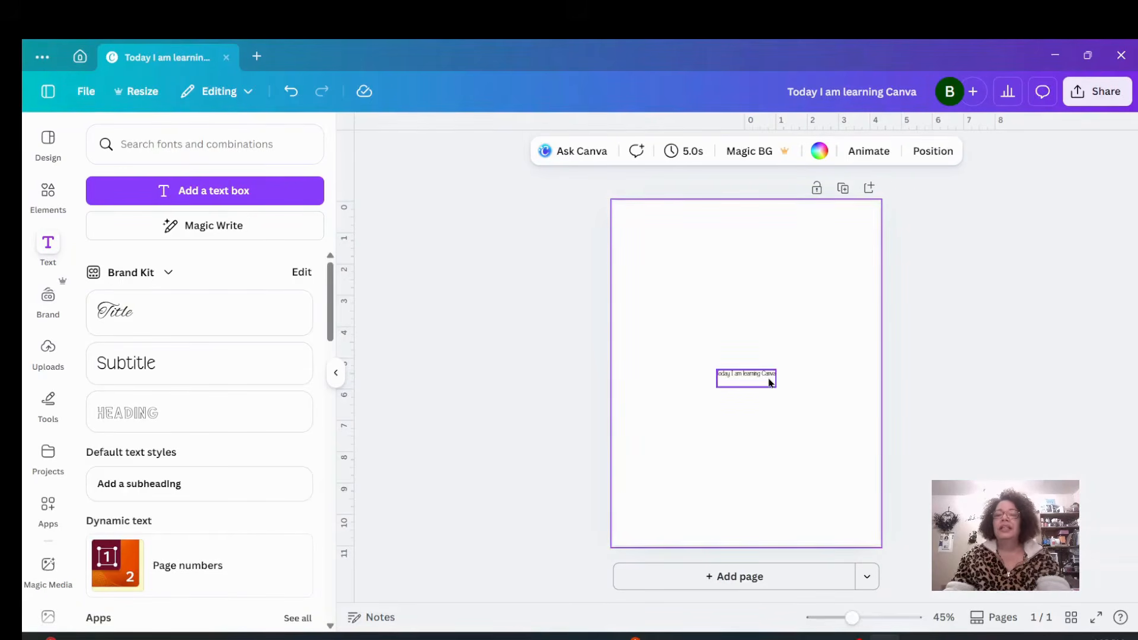
# Move the text box near the top of the page and set its font size to 36.
pyautogui.moveTo(769, 382); pyautogui.dragTo(758, 237)
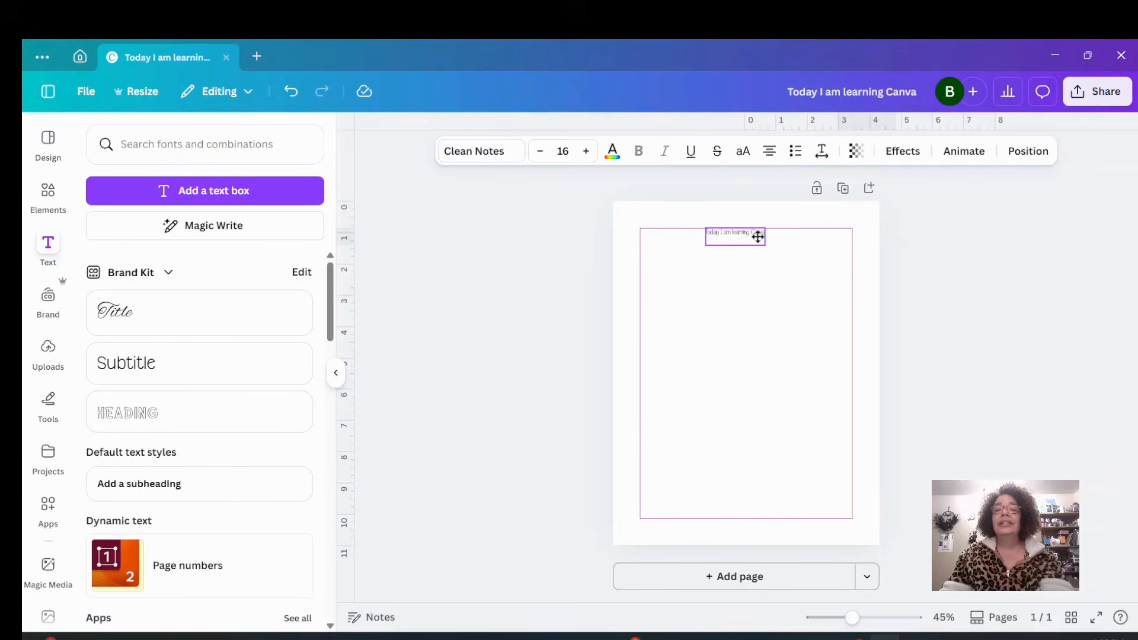
pyautogui.click(757, 236)
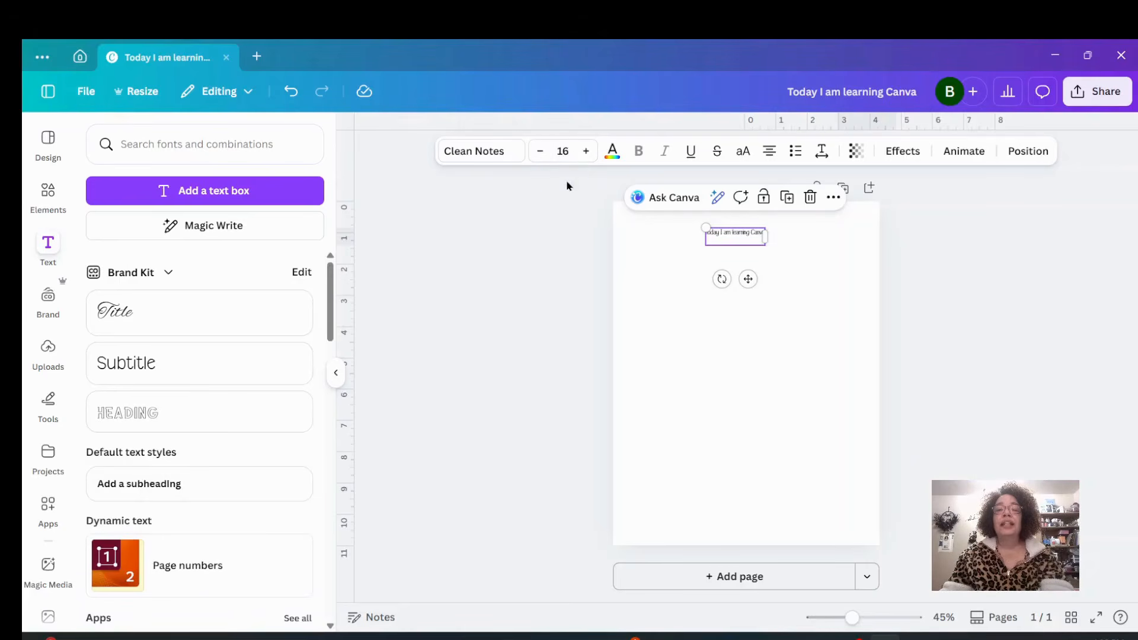
pyautogui.doubleClick(540, 152)
pyautogui.tripleClick(541, 151)
pyautogui.click(541, 152)
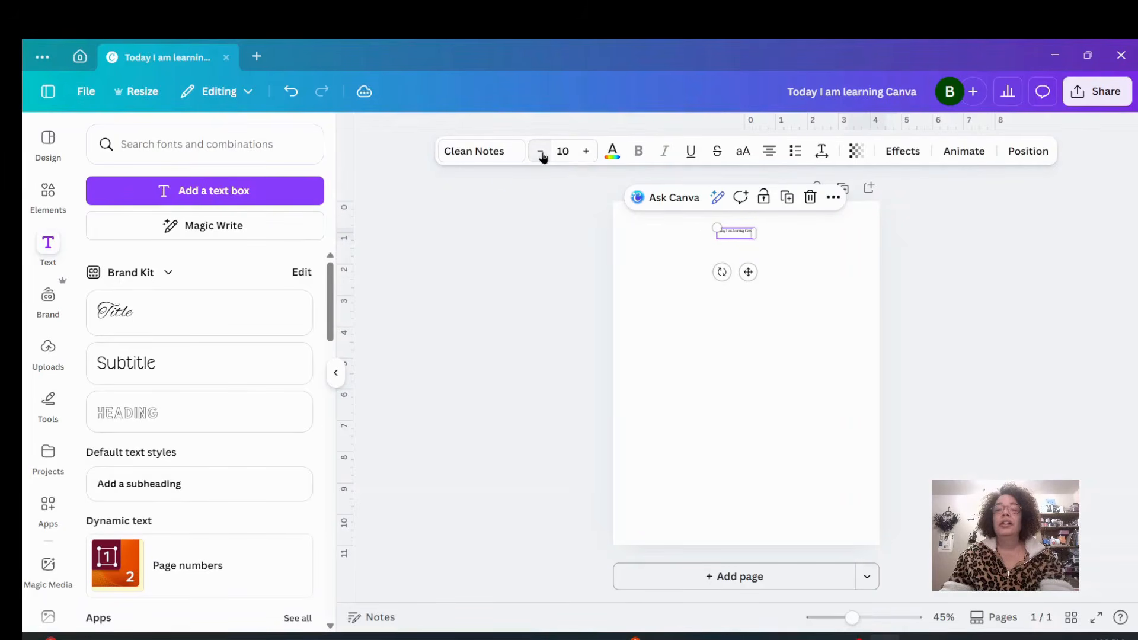
pyautogui.doubleClick(587, 152)
pyautogui.tripleClick(586, 152)
pyautogui.doubleClick(586, 152)
pyautogui.tripleClick(586, 151)
pyautogui.doubleClick(586, 152)
pyautogui.doubleClick(586, 152)
pyautogui.doubleClick(586, 152)
pyautogui.doubleClick(586, 152)
pyautogui.doubleClick(586, 152)
pyautogui.doubleClick(586, 152)
pyautogui.doubleClick(586, 151)
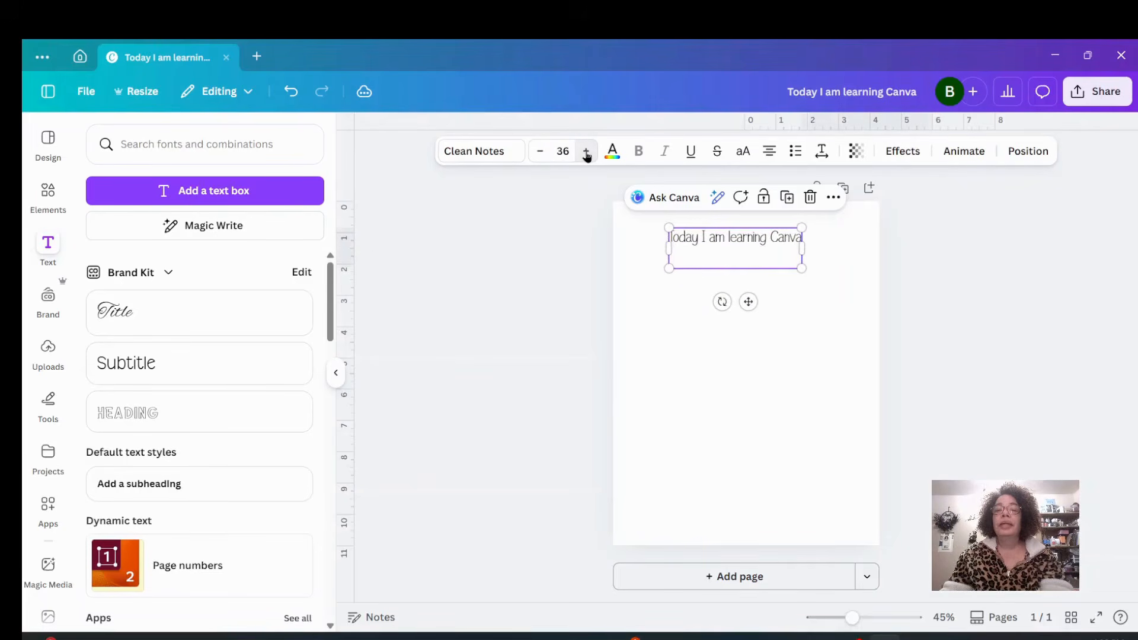
# Open the font list for the heading, browse it, and search for canva sans.
pyautogui.click(791, 317)
pyautogui.click(779, 265)
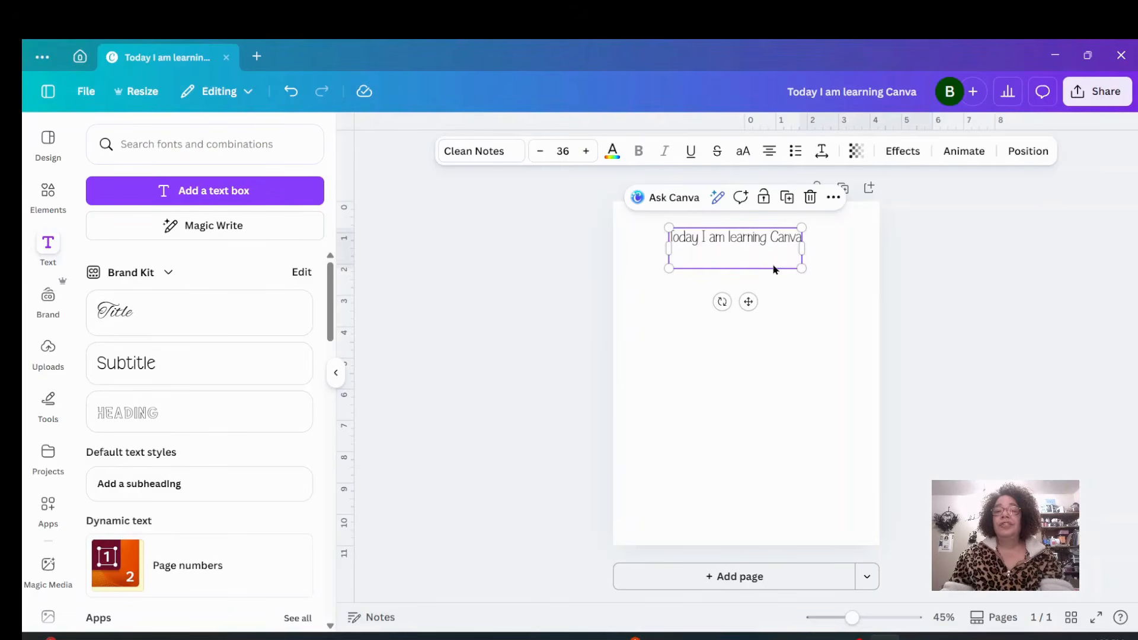
pyautogui.click(474, 153)
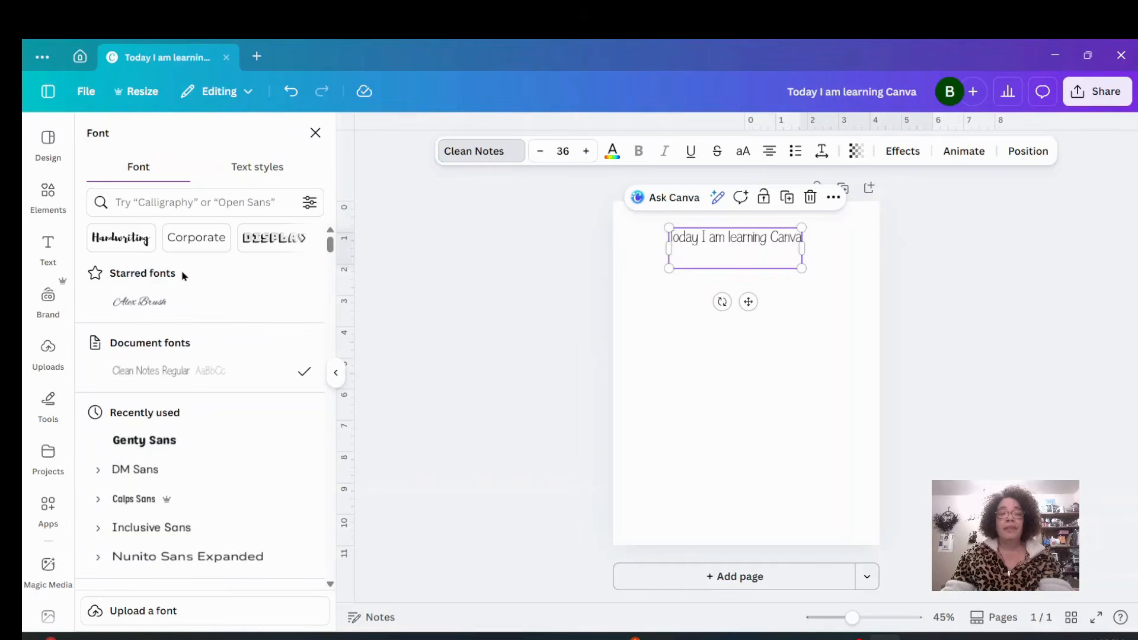
pyautogui.scroll(-5, 183, 415)
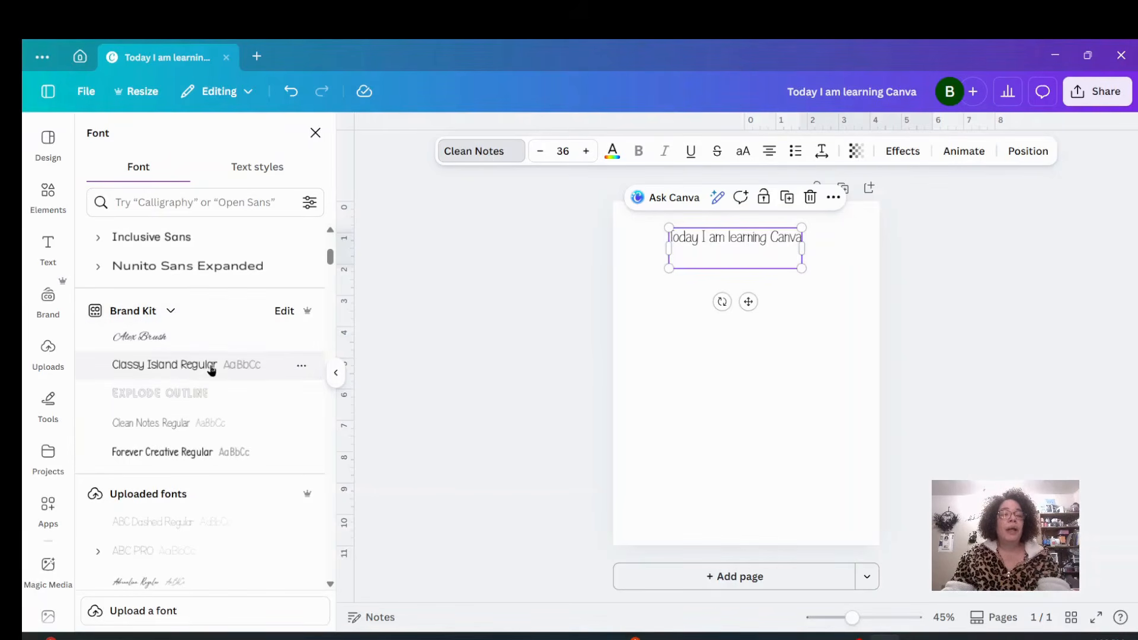
pyautogui.scroll(-3, 175, 428)
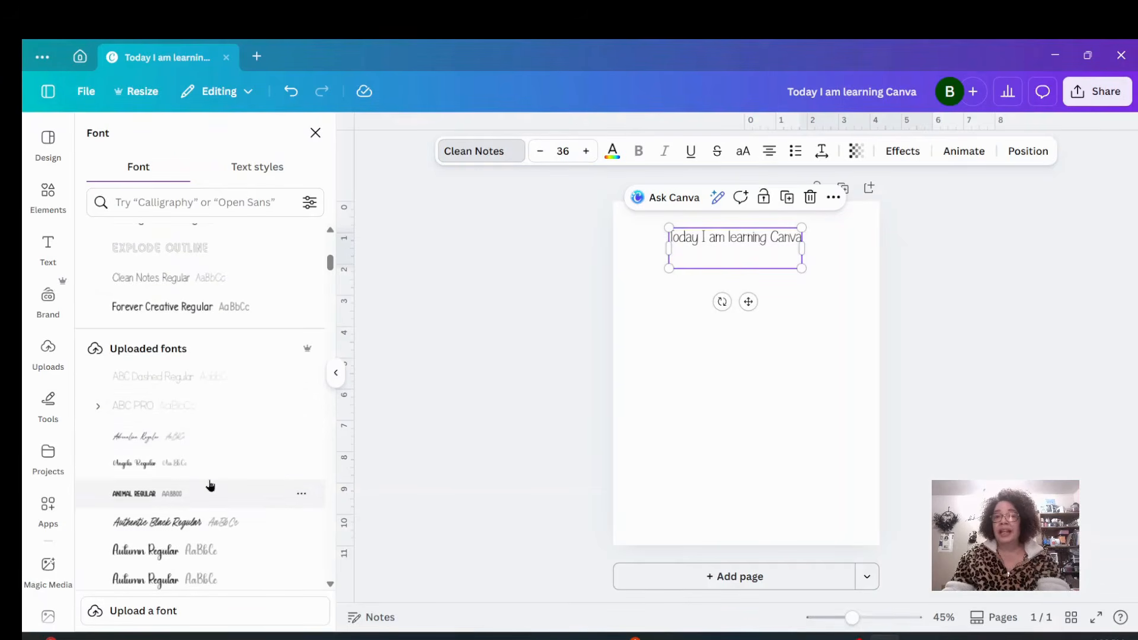
pyautogui.scroll(-5, 210, 485)
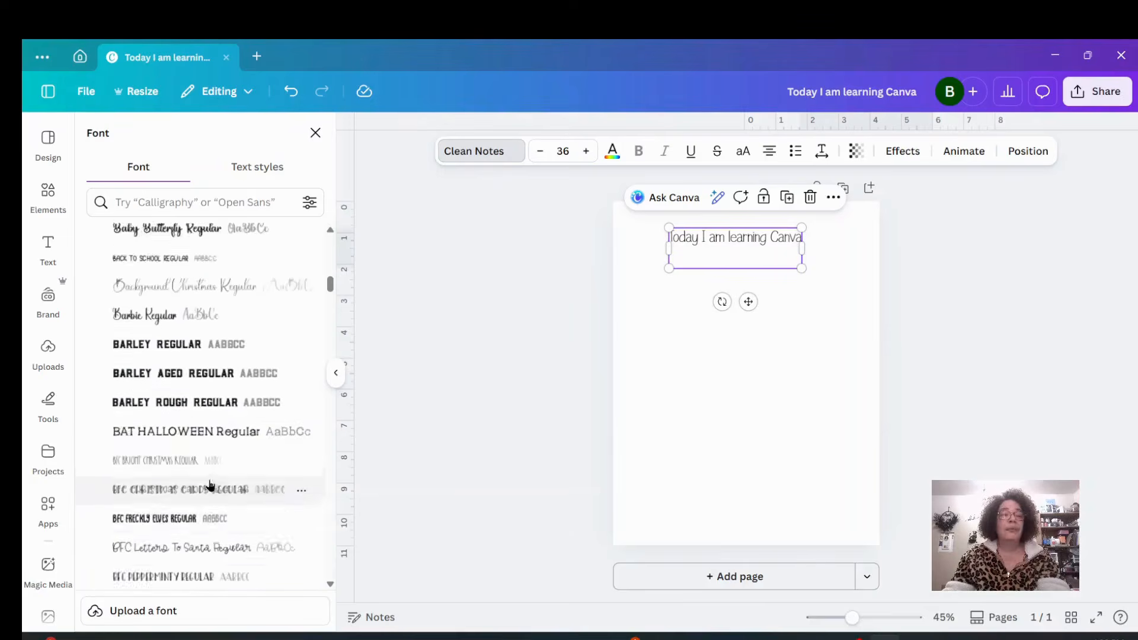
pyautogui.scroll(10, 211, 483)
pyautogui.click(223, 202)
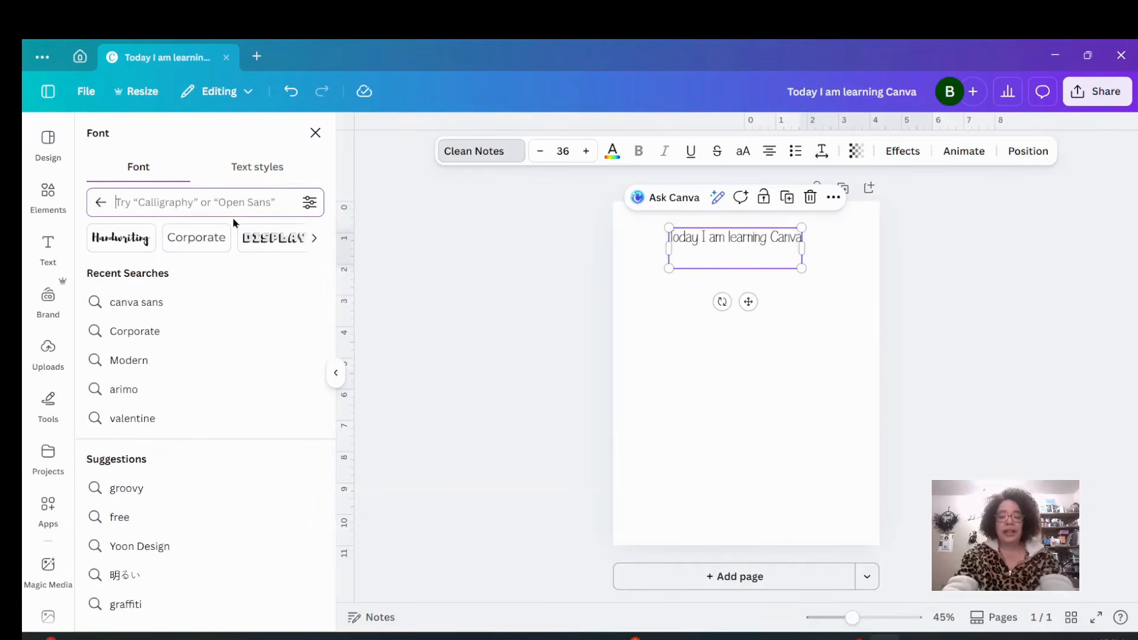
pyautogui.write('canva sans')
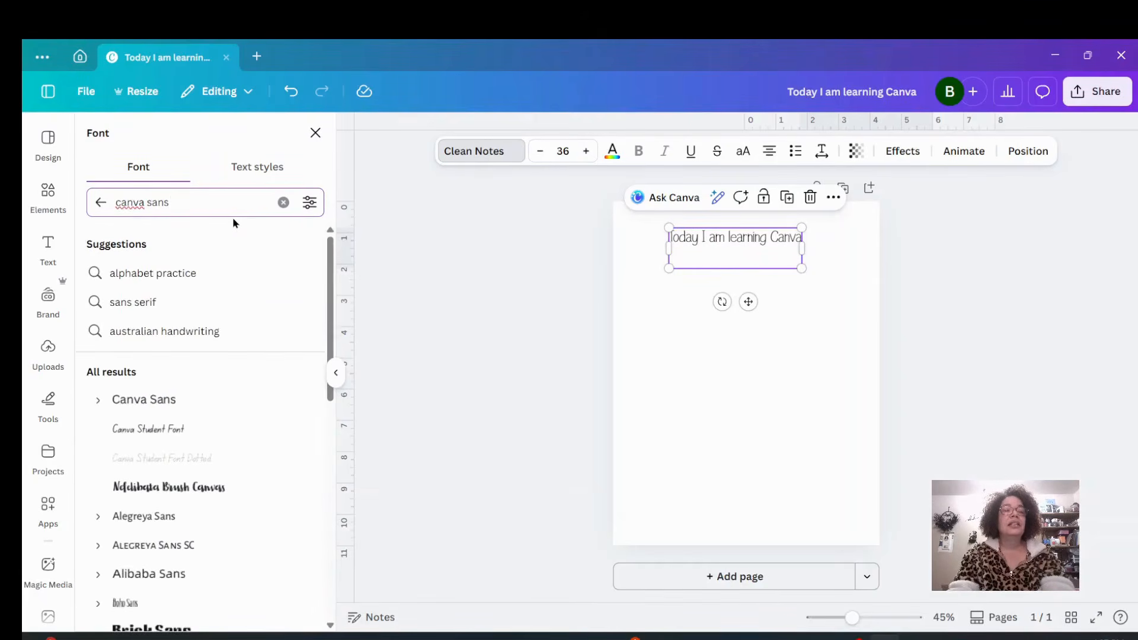
# Try several sans fonts on the heading and apply Genty Sans.
pyautogui.scroll(-3, 240, 361)
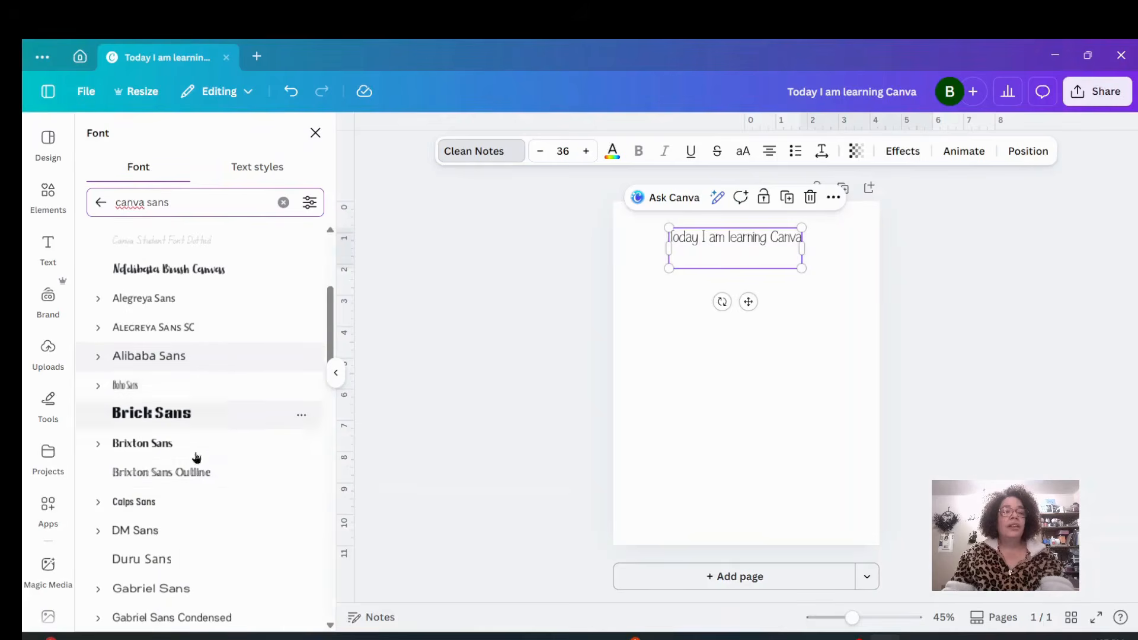
pyautogui.scroll(-3, 165, 528)
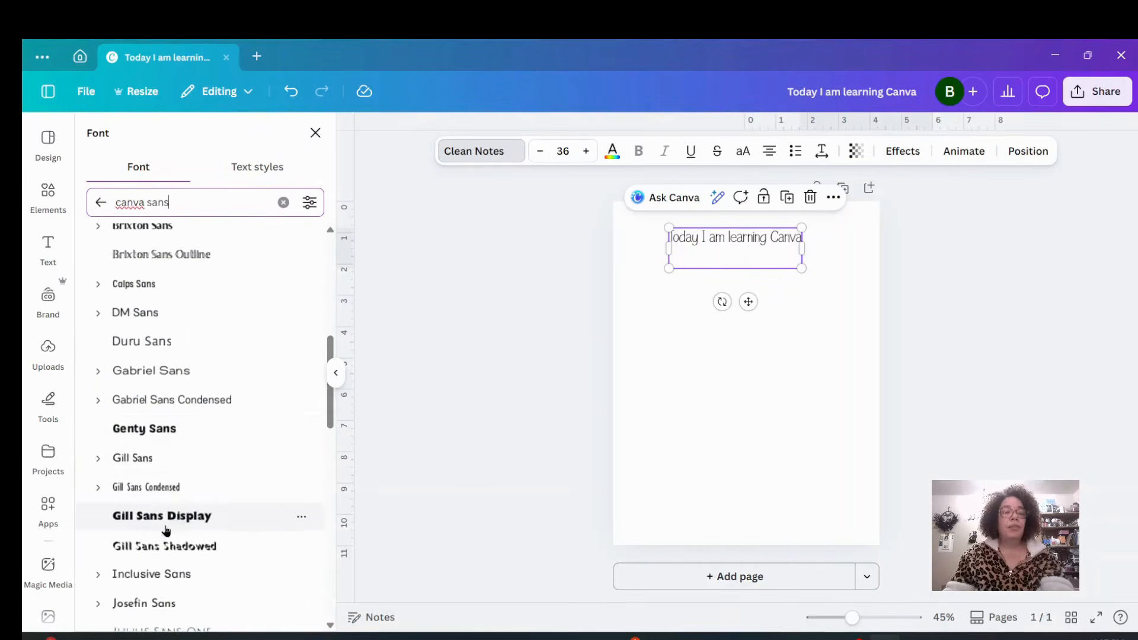
pyautogui.click(173, 431)
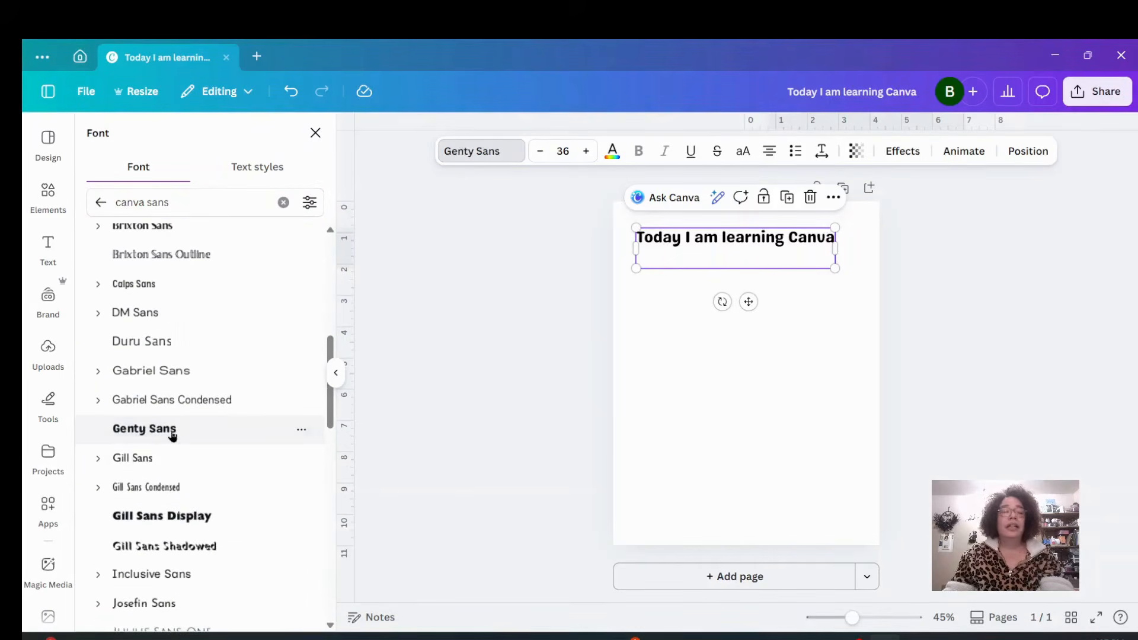
pyautogui.click(173, 527)
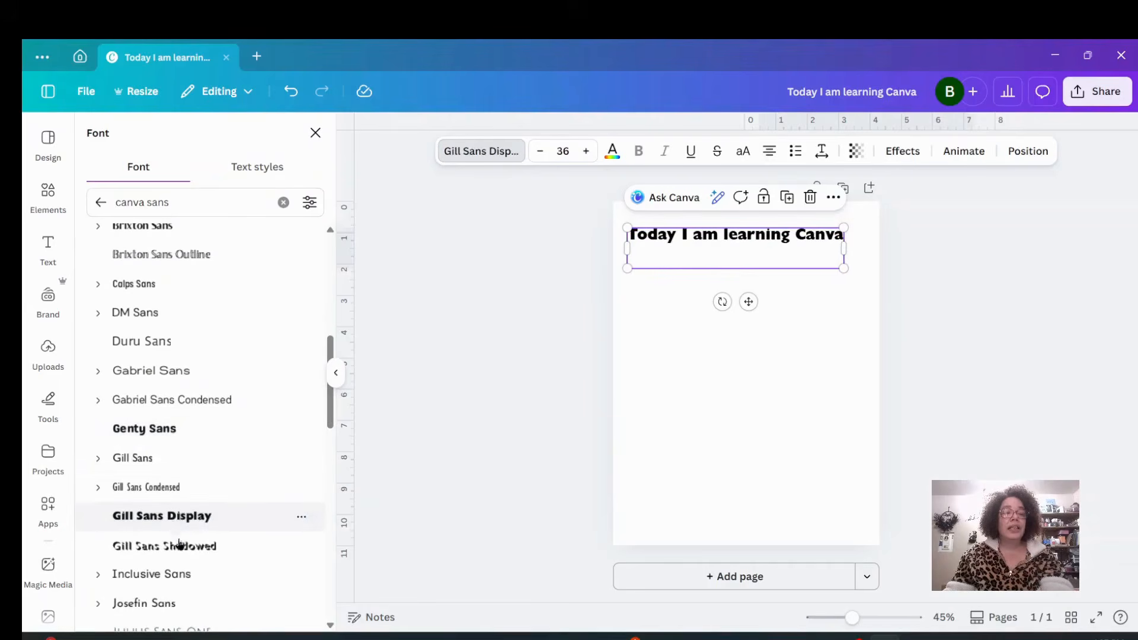
pyautogui.click(171, 604)
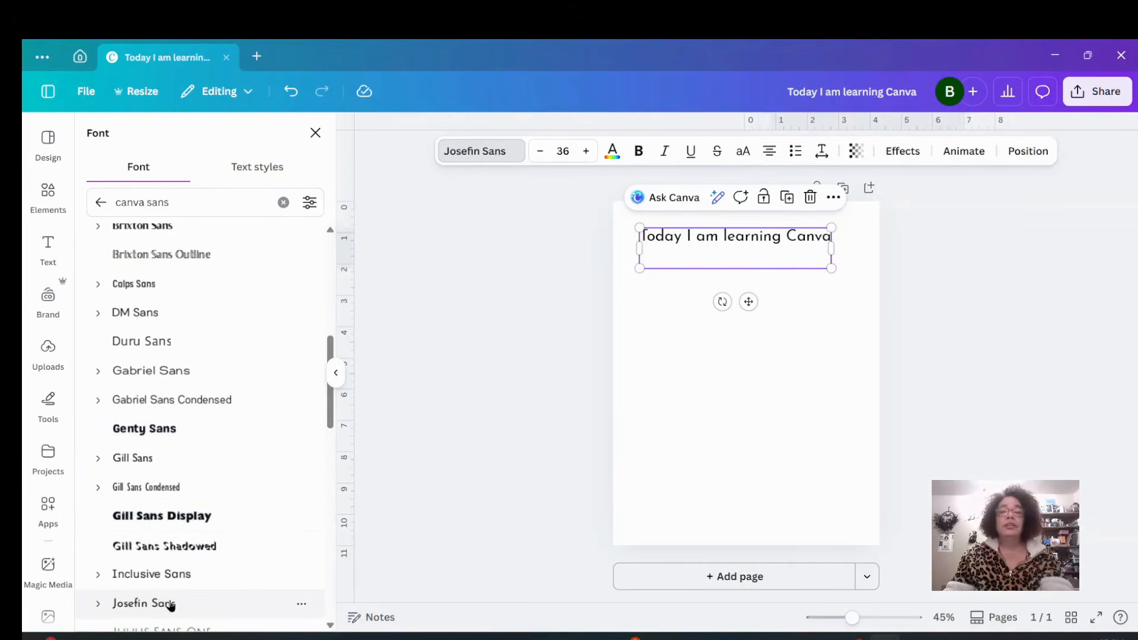
pyautogui.click(164, 320)
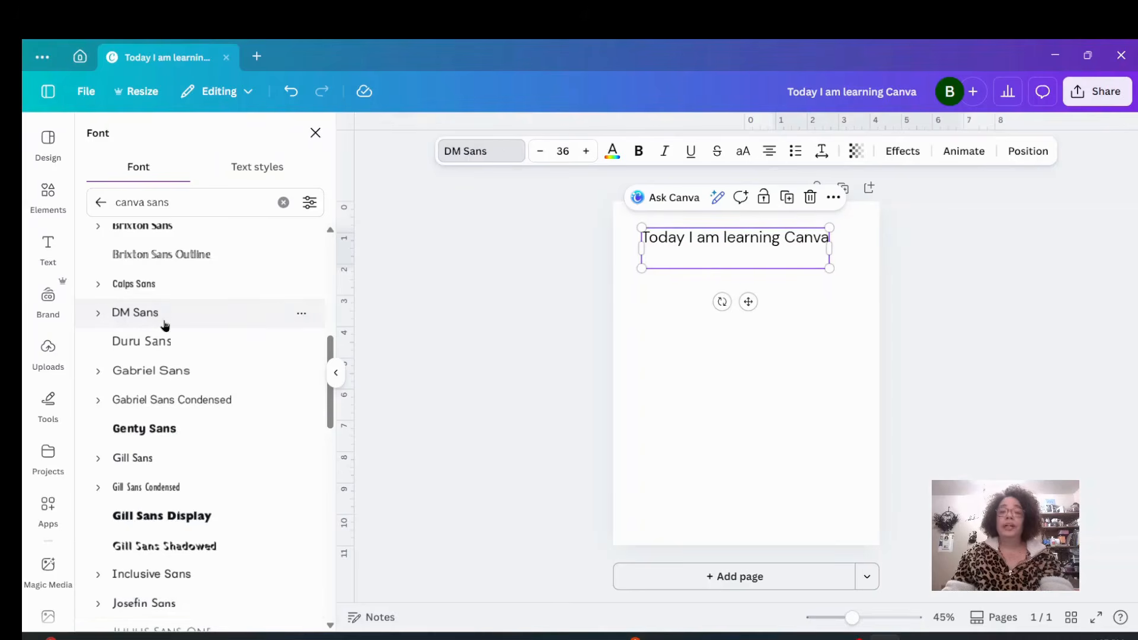
pyautogui.click(167, 433)
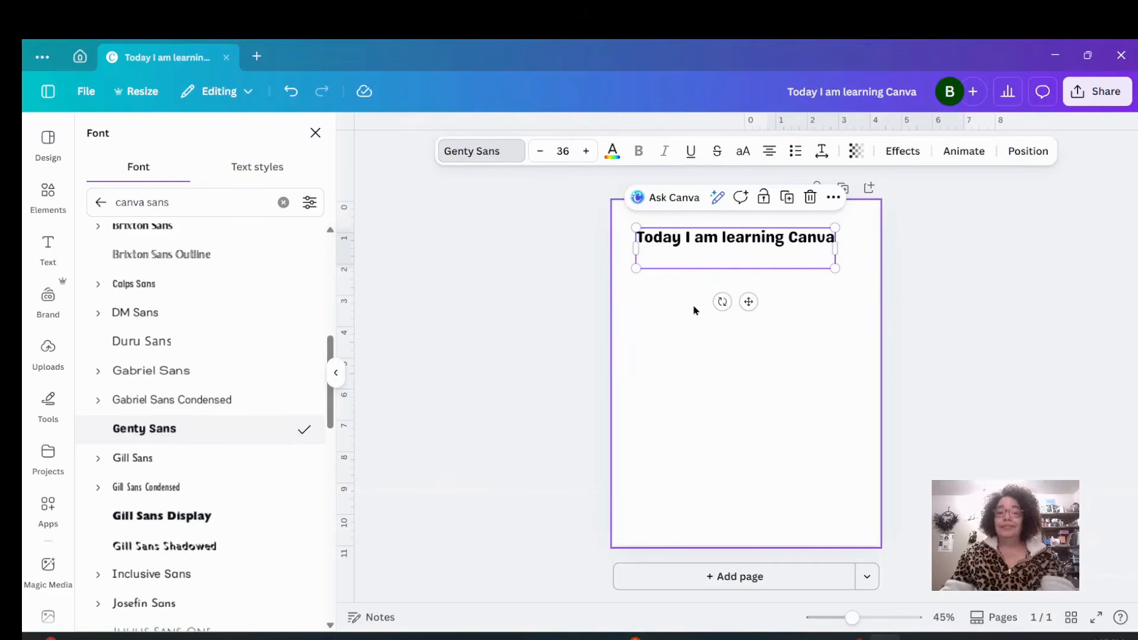
pyautogui.click(796, 339)
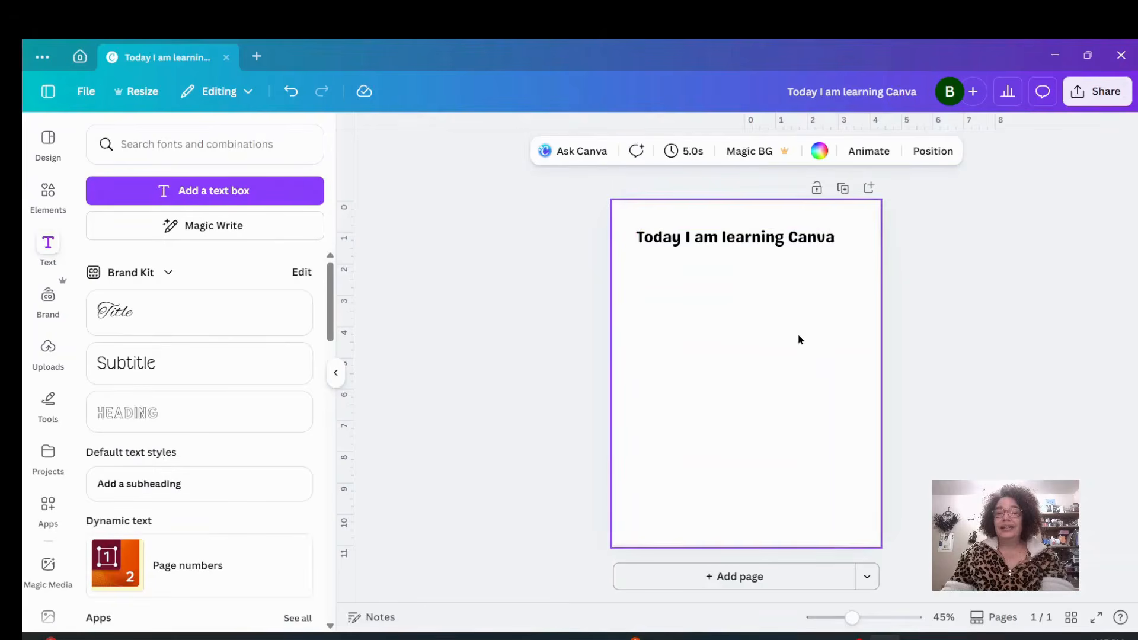
# Color the heading text Bright red.
pyautogui.click(770, 246)
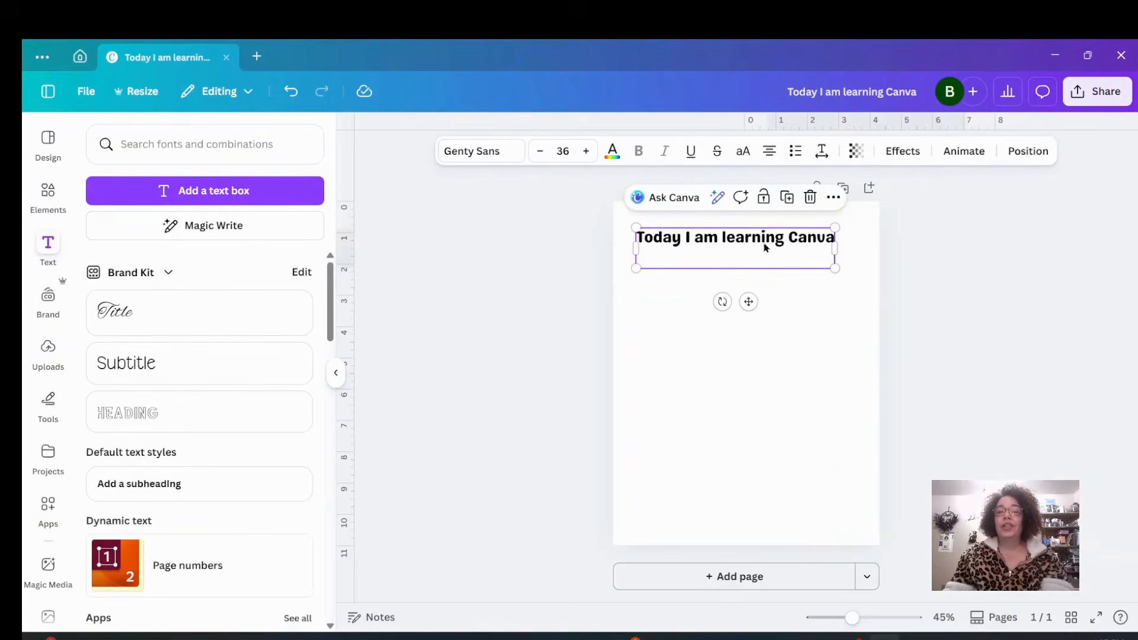
pyautogui.click(611, 154)
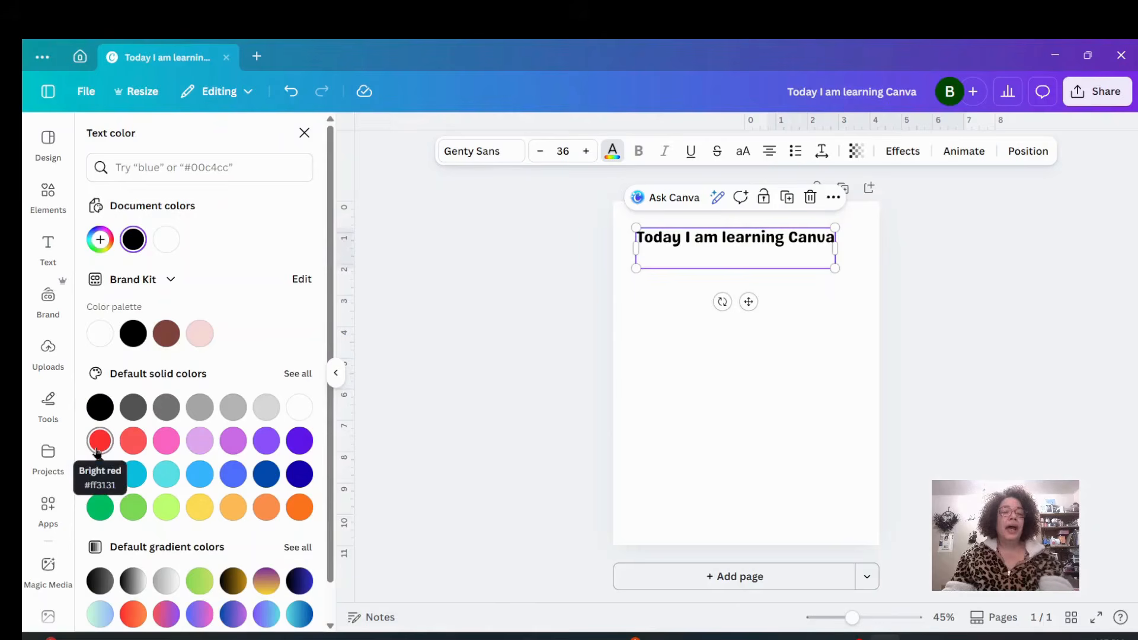
pyautogui.click(97, 451)
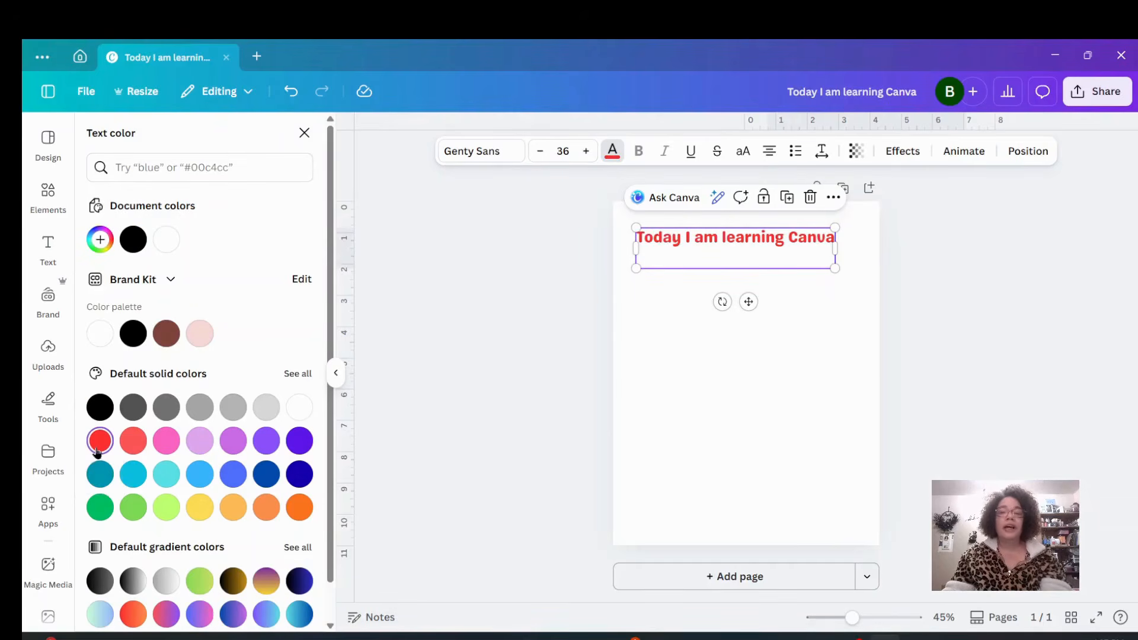
# Recolor the heading coral red after trying several swatches, and center the text box horizontally on the page.
pyautogui.click(170, 478)
pyautogui.click(200, 507)
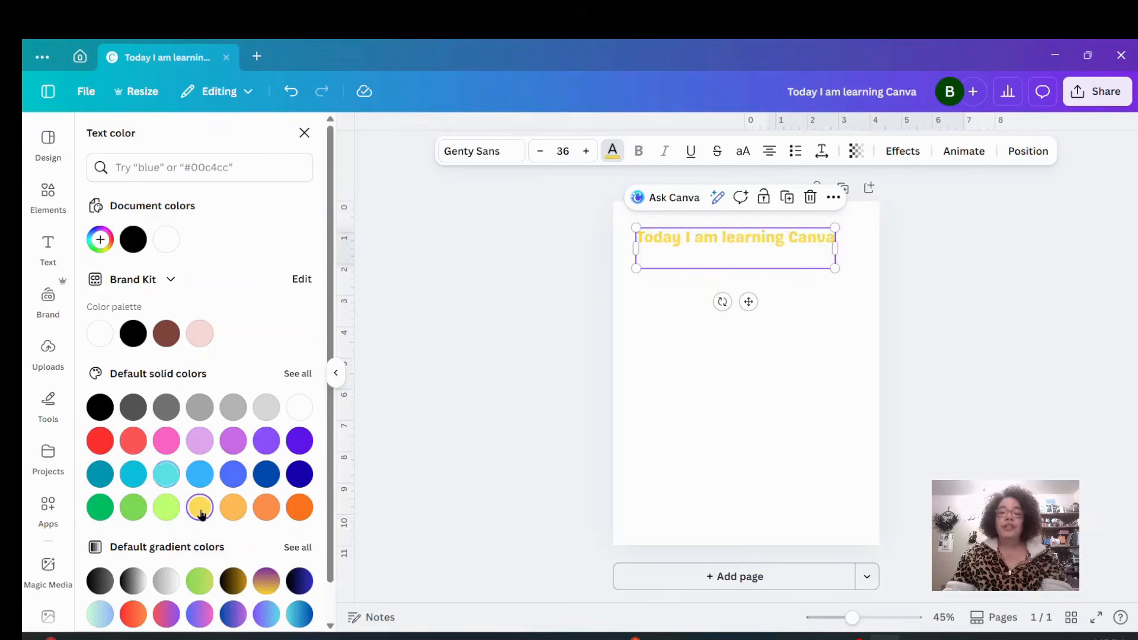
pyautogui.click(265, 481)
pyautogui.click(266, 441)
pyautogui.click(134, 444)
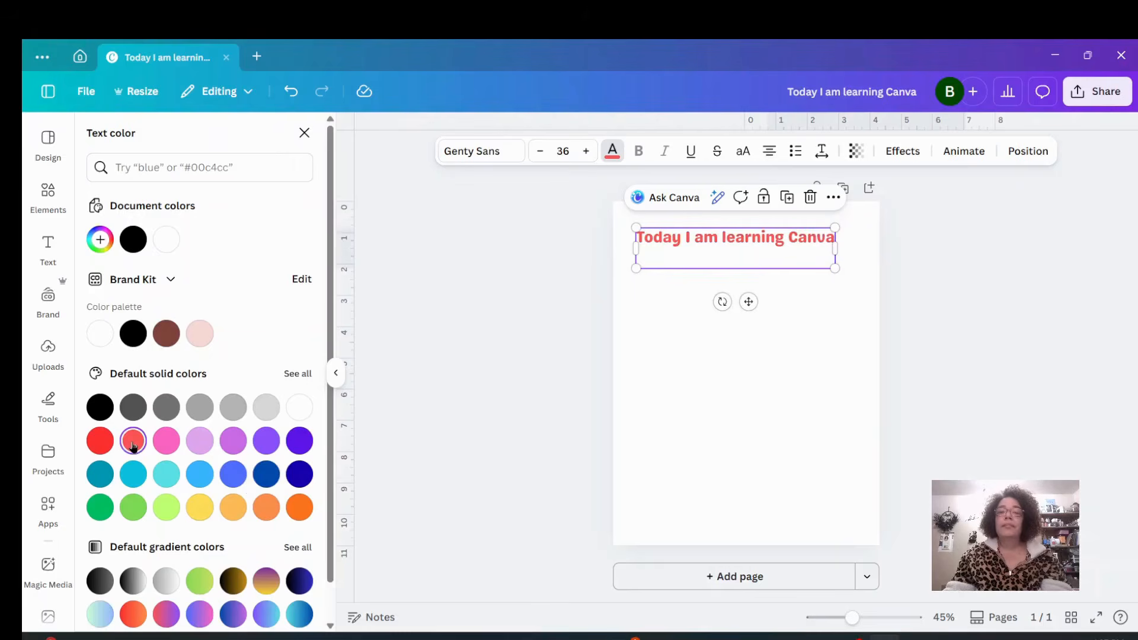
pyautogui.moveTo(749, 301); pyautogui.dragTo(759, 303)
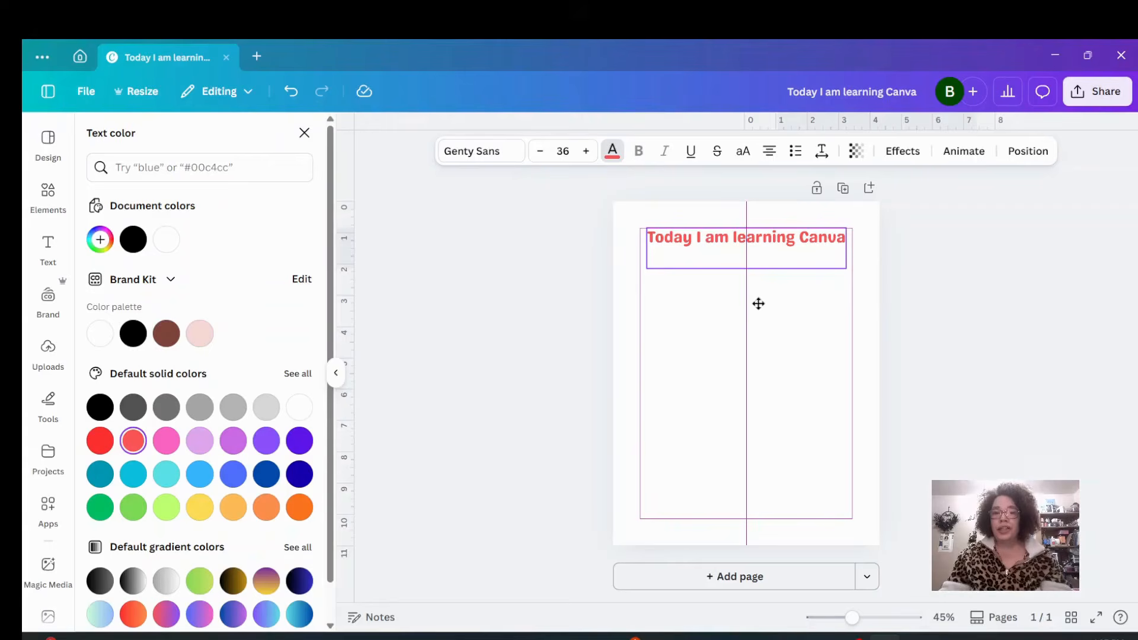
pyautogui.click(771, 358)
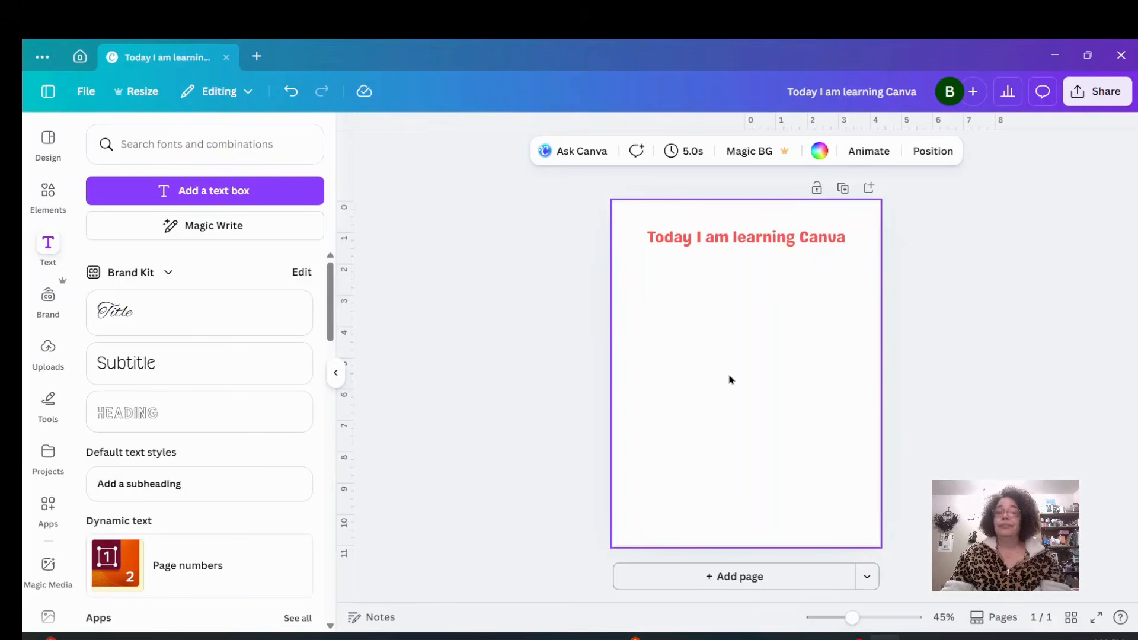
# Search the elements for flower, show all graphics results, and add the three-flower cluster graphic to the page.
pyautogui.click(47, 193)
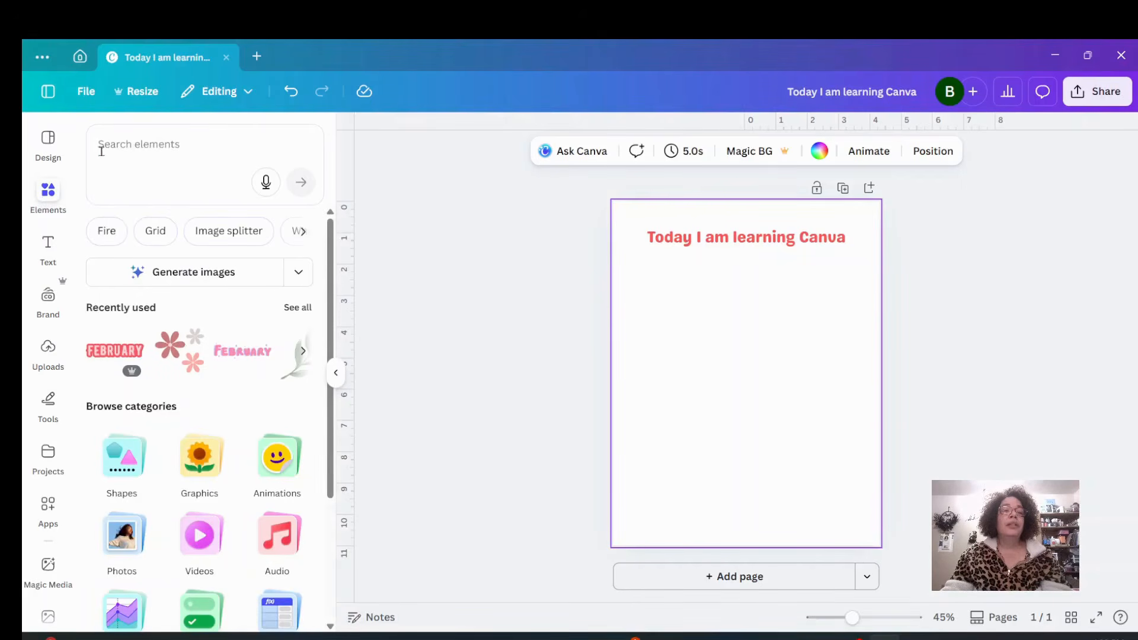
pyautogui.click(172, 145)
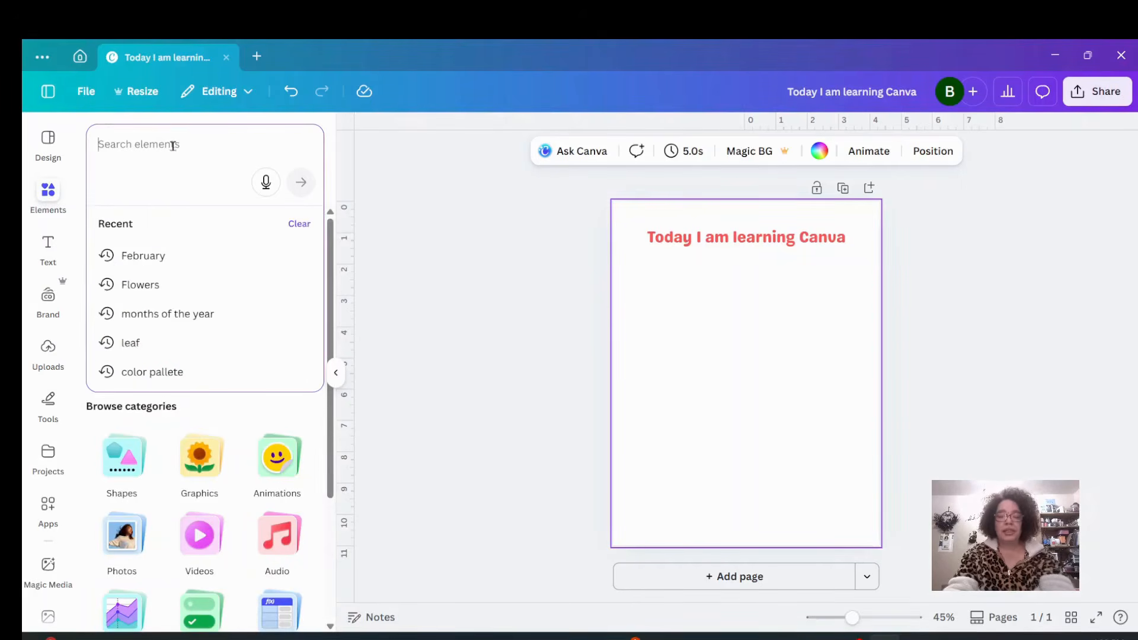
pyautogui.write('flower')
pyautogui.press('Return')
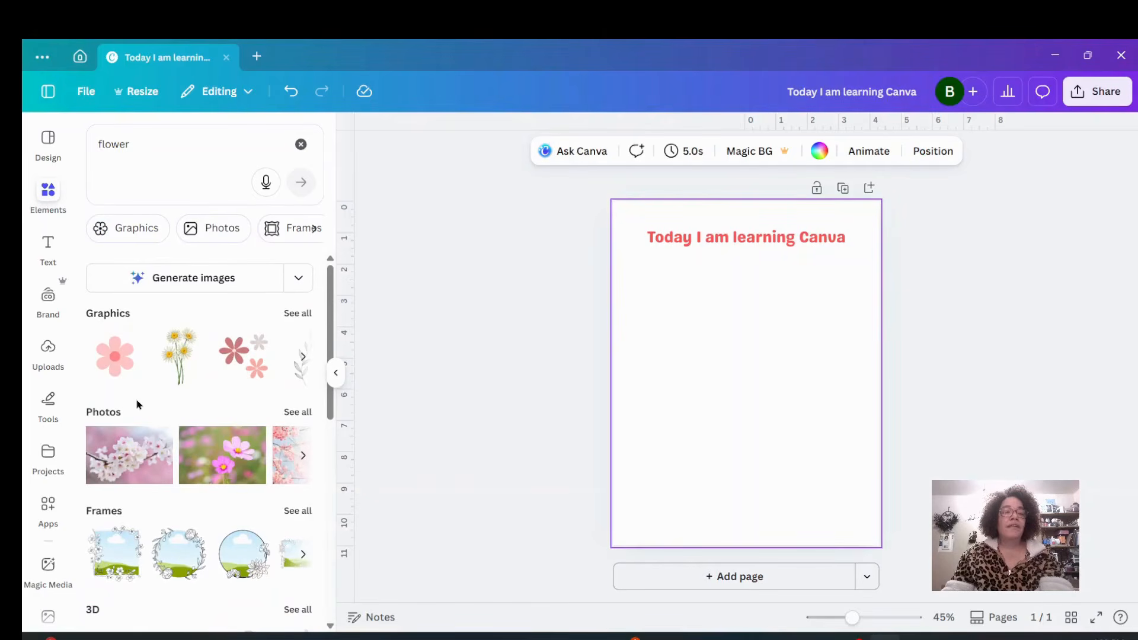
pyautogui.scroll(-2, 140, 405)
pyautogui.scroll(-5, 136, 436)
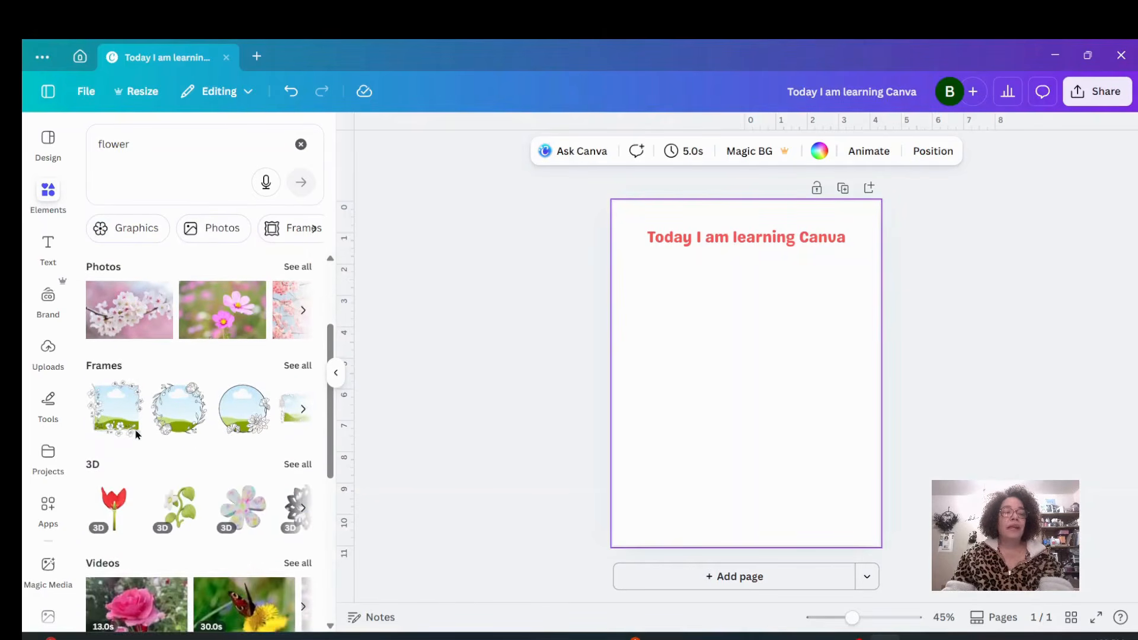
pyautogui.scroll(-1, 143, 462)
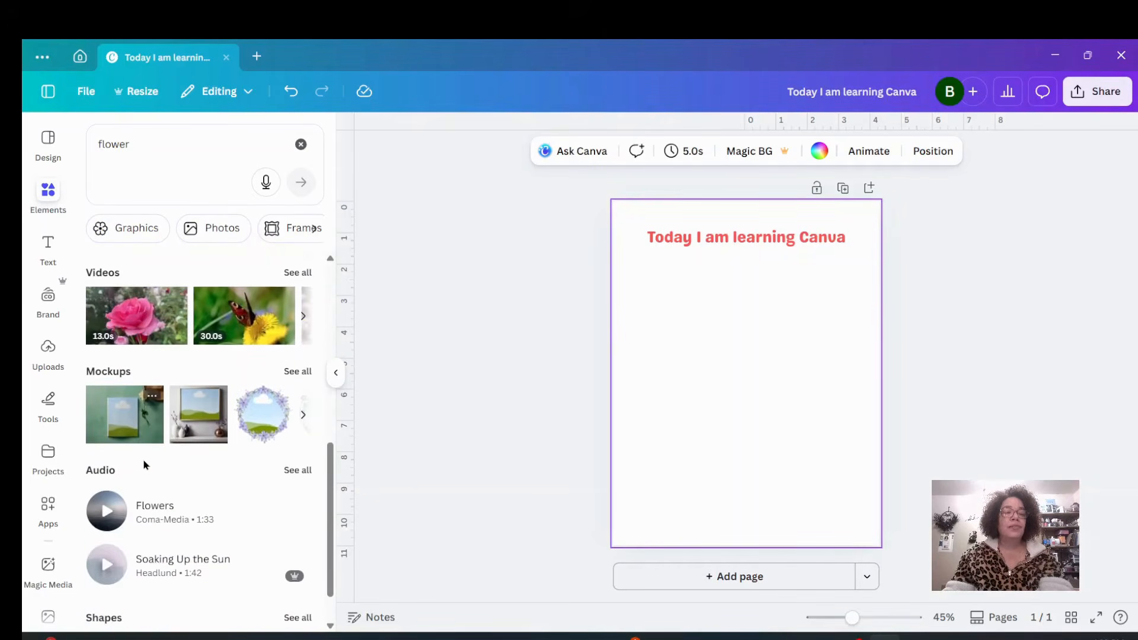
pyautogui.scroll(7, 143, 462)
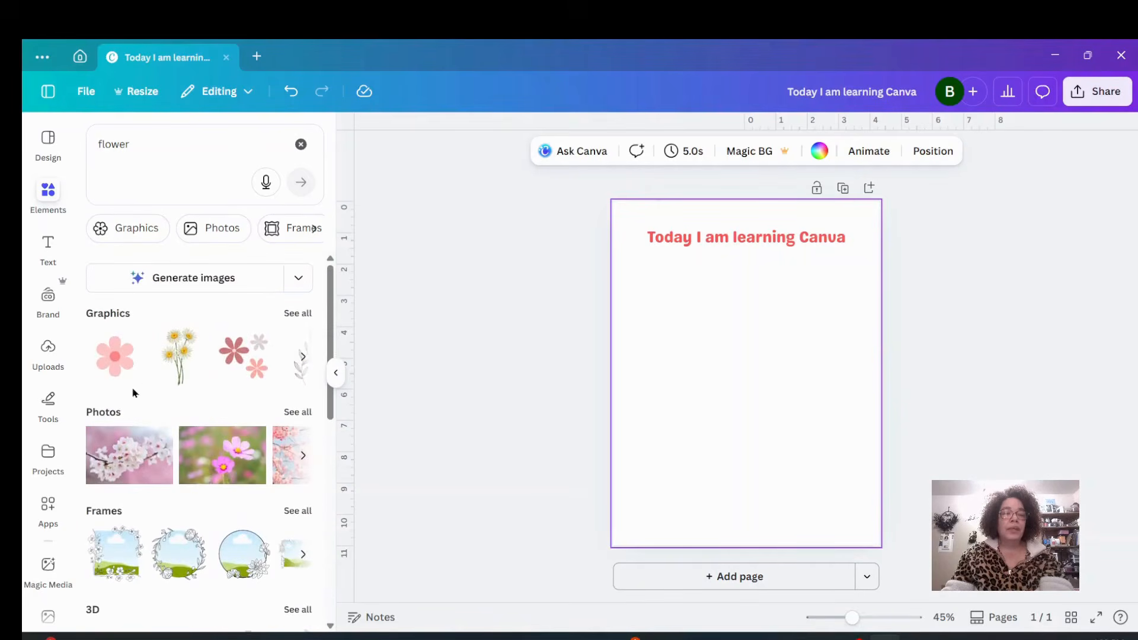
pyautogui.click(296, 314)
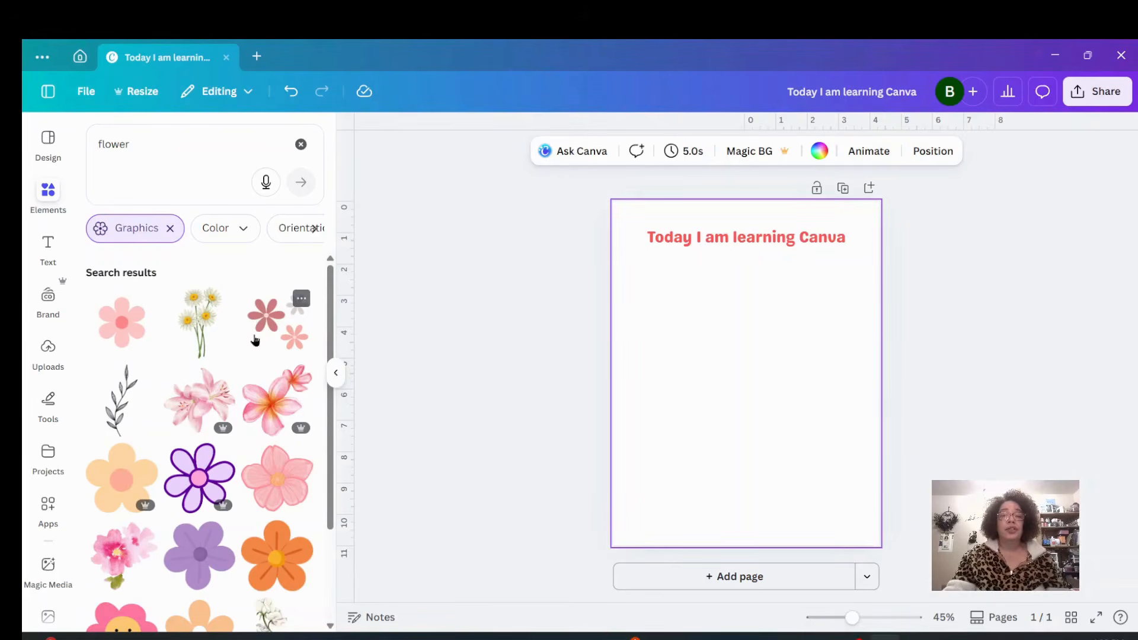
pyautogui.moveTo(225, 437)
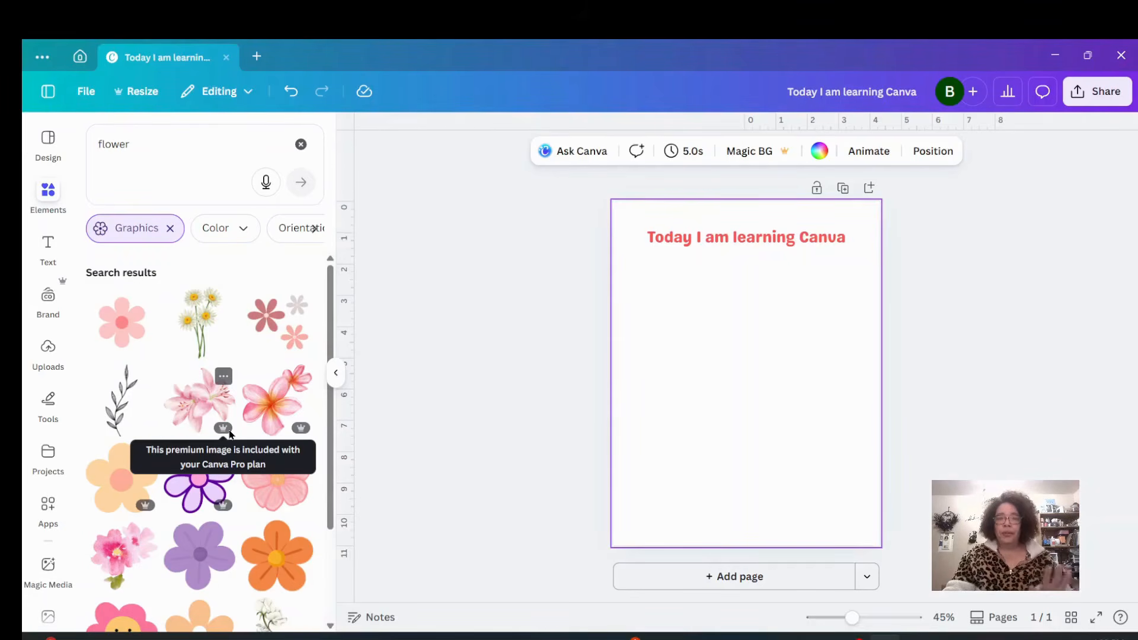
pyautogui.click(281, 318)
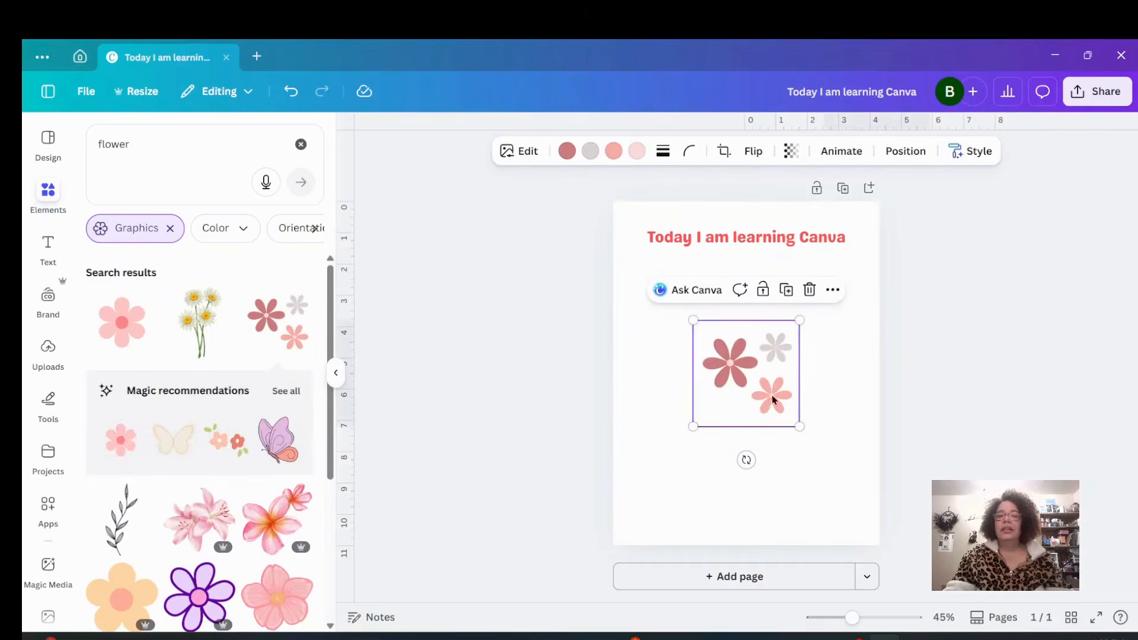
# Move the flower graphic up under the heading and rotate it about 45 degrees.
pyautogui.moveTo(735, 375); pyautogui.dragTo(693, 314)
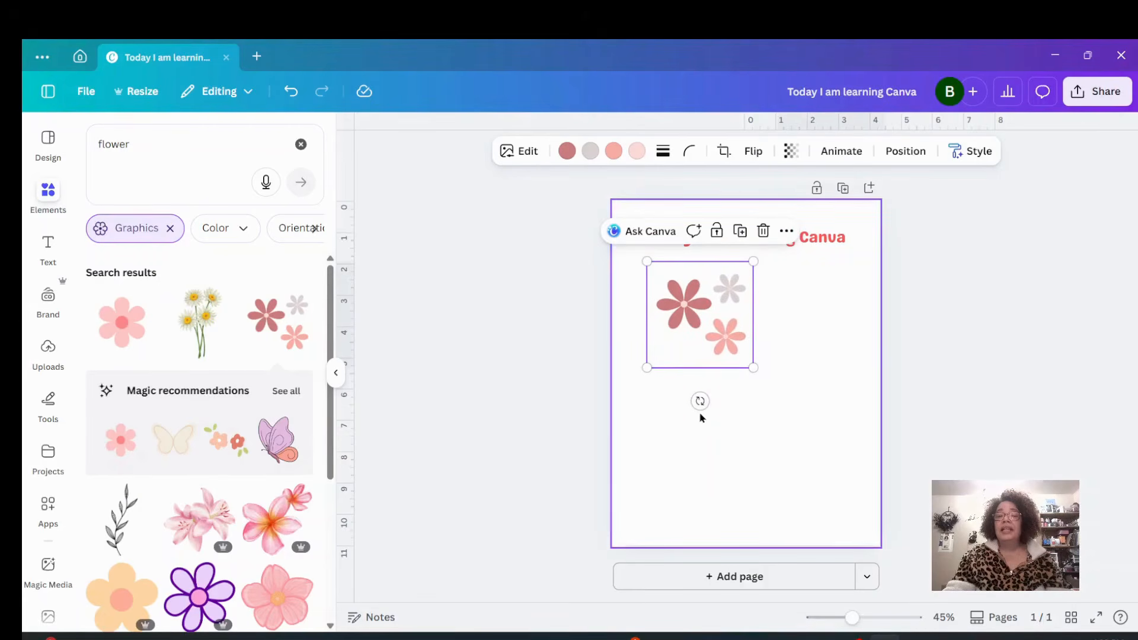
pyautogui.moveTo(700, 402); pyautogui.dragTo(751, 466)
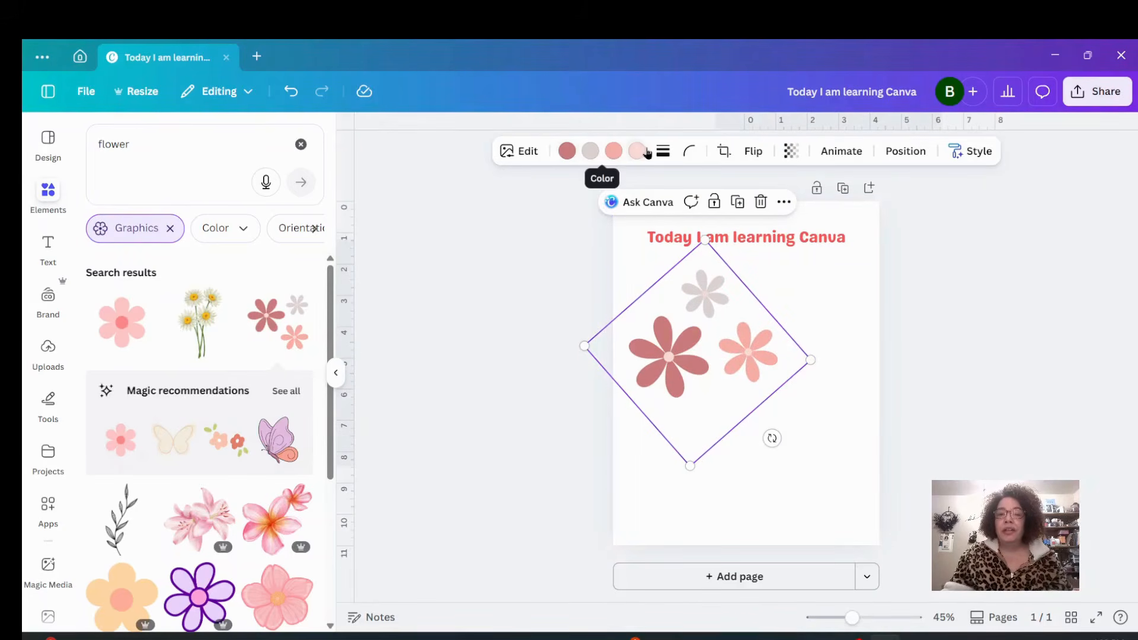
# Recolor the graphic's flowers red, purple and blue with yellow centers.
pyautogui.click(567, 153)
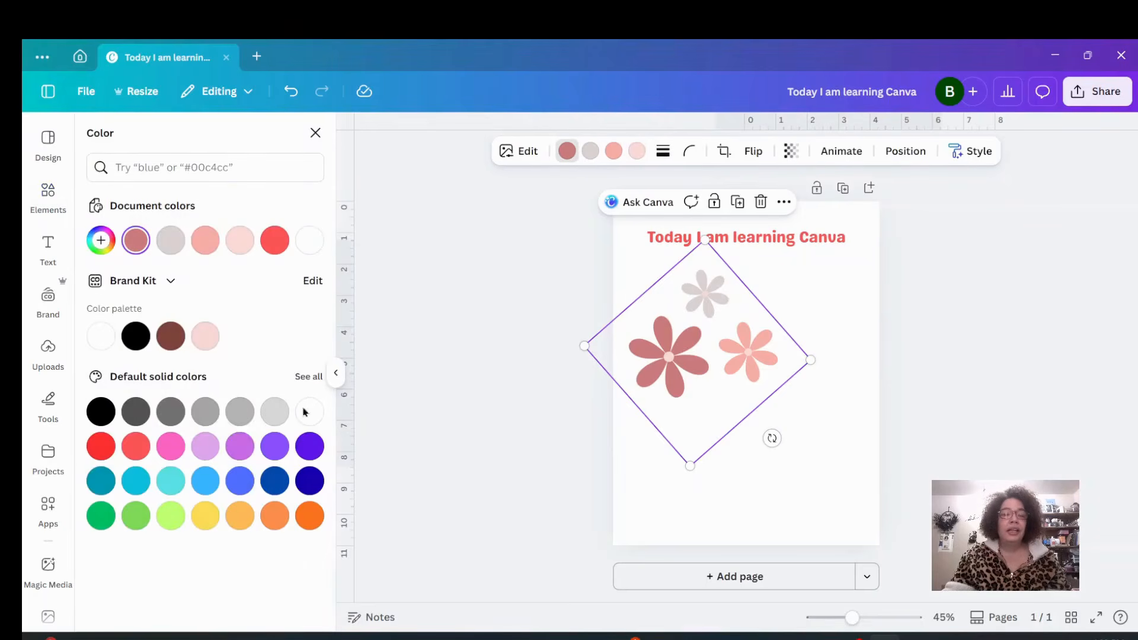
pyautogui.click(101, 445)
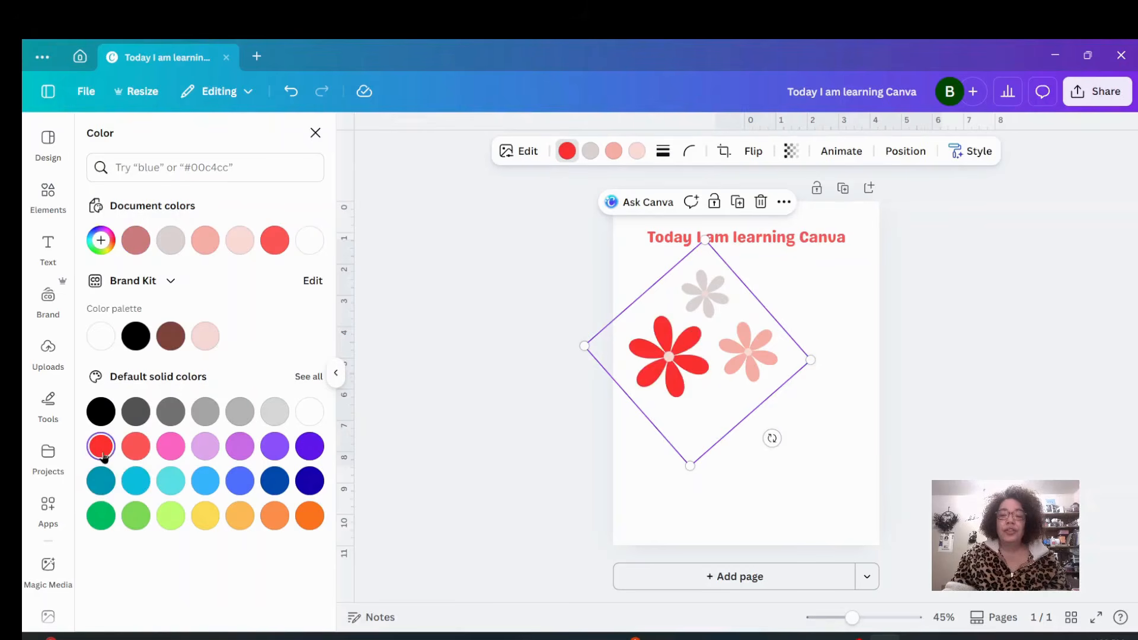
pyautogui.click(590, 151)
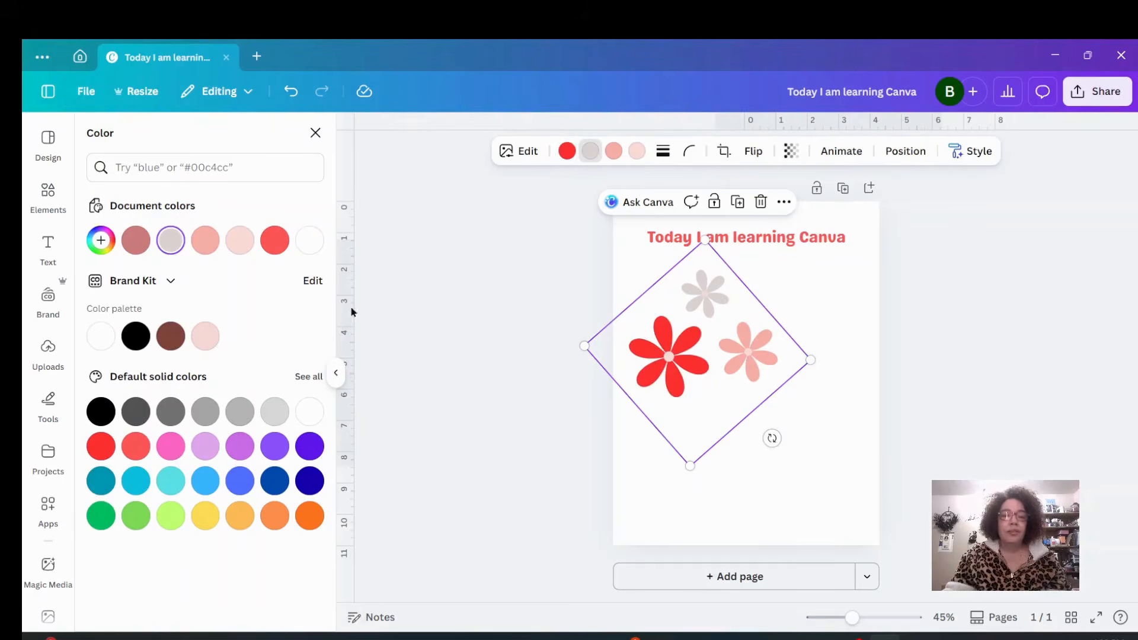
pyautogui.click(231, 443)
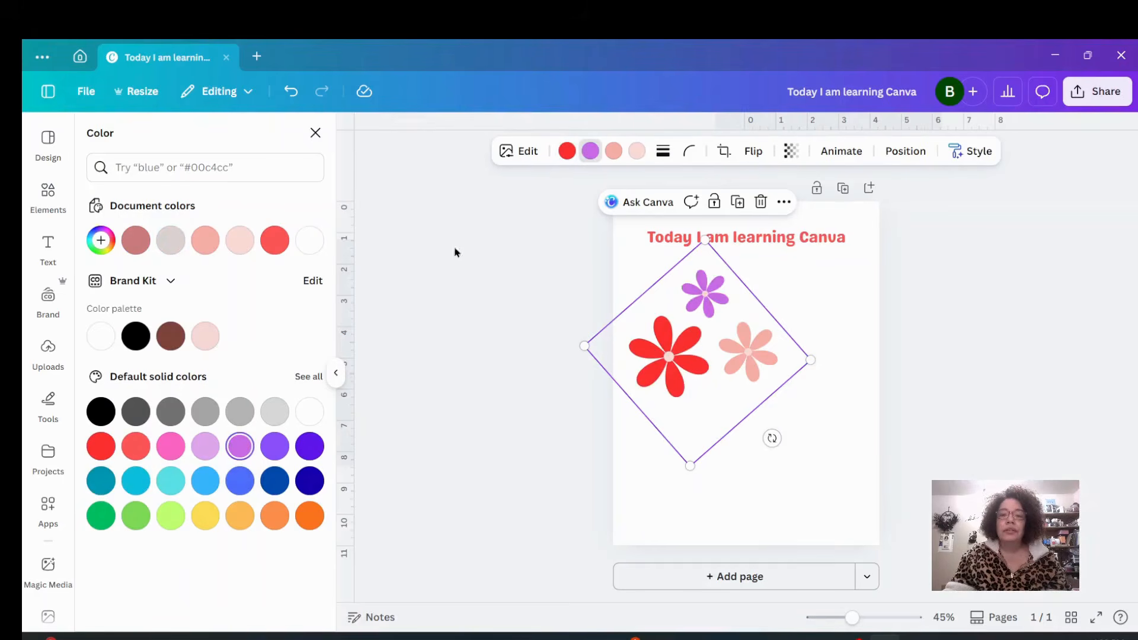
pyautogui.click(614, 156)
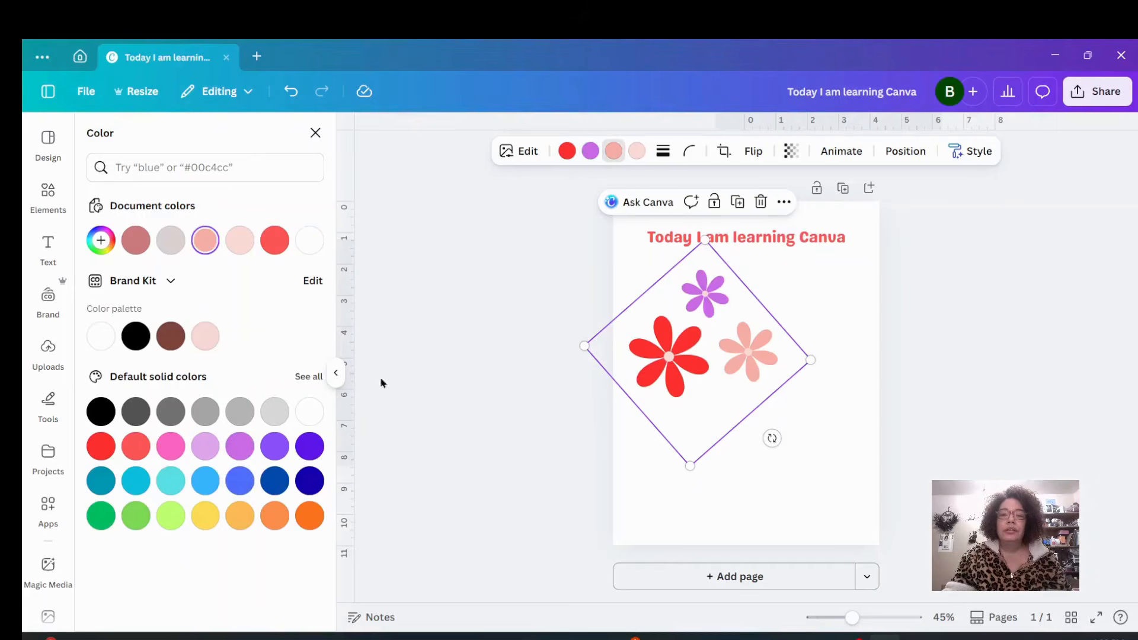
pyautogui.click(243, 481)
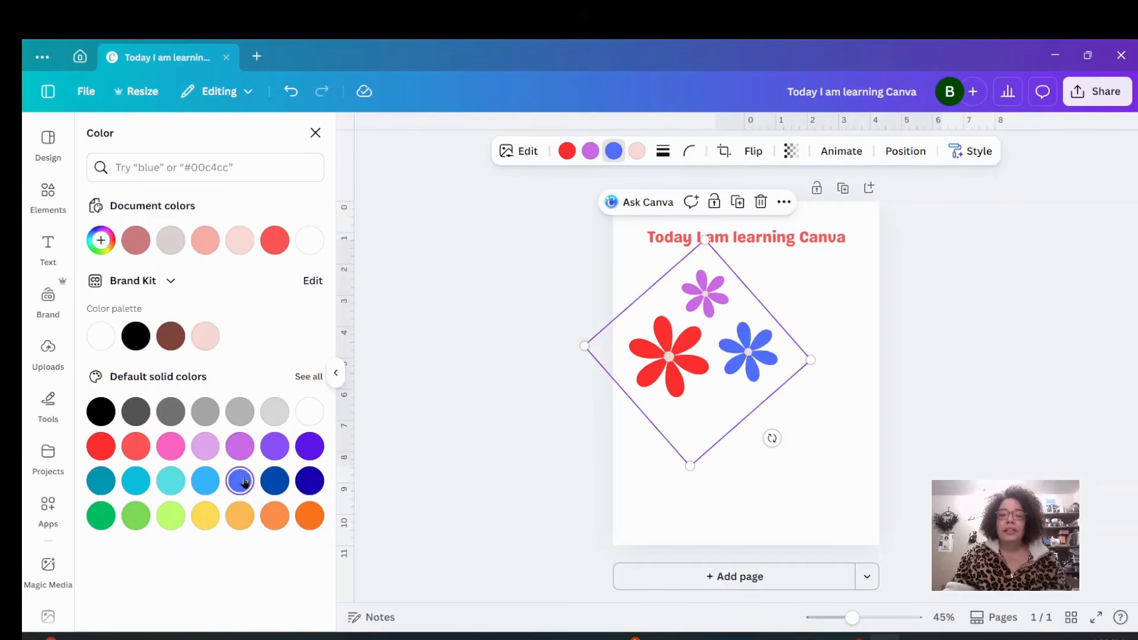
pyautogui.click(639, 154)
pyautogui.click(205, 515)
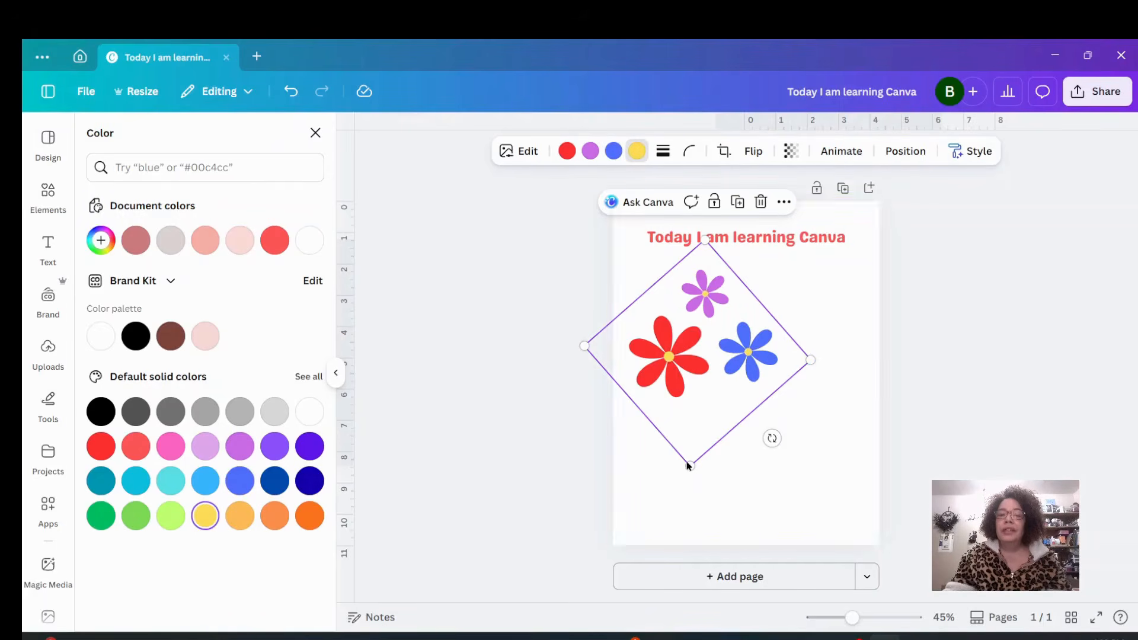
# Enlarge and shift the flower graphic, and undo the recent resize and flower recolor changes.
pyautogui.moveTo(689, 464); pyautogui.dragTo(685, 500)
pyautogui.moveTo(705, 350); pyautogui.dragTo(730, 348)
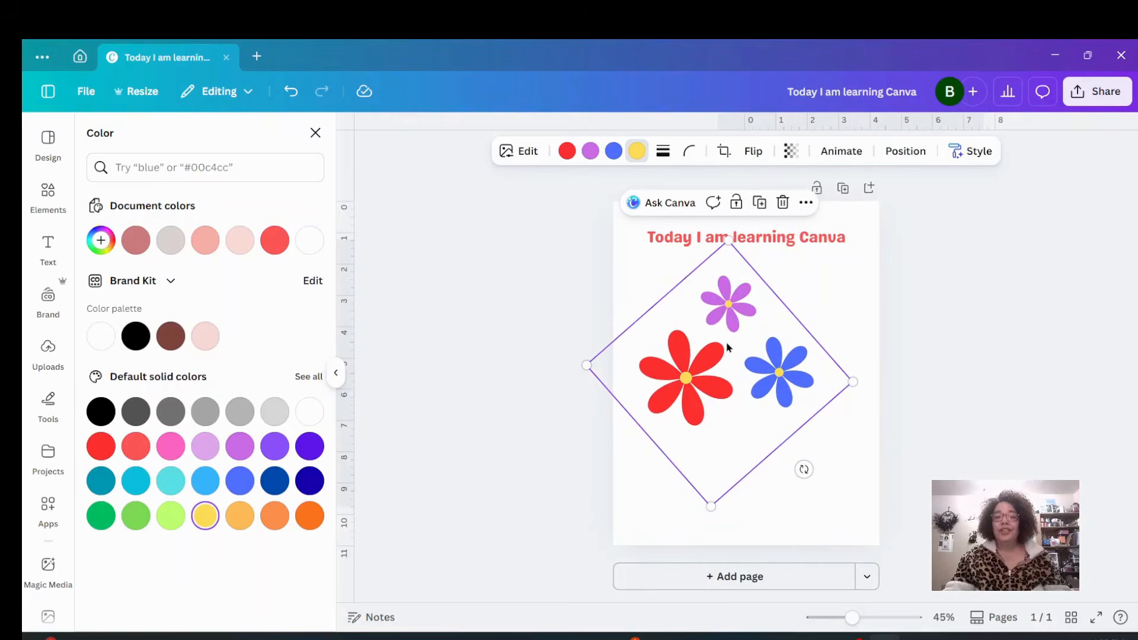
pyautogui.click(291, 92)
pyautogui.click(290, 92)
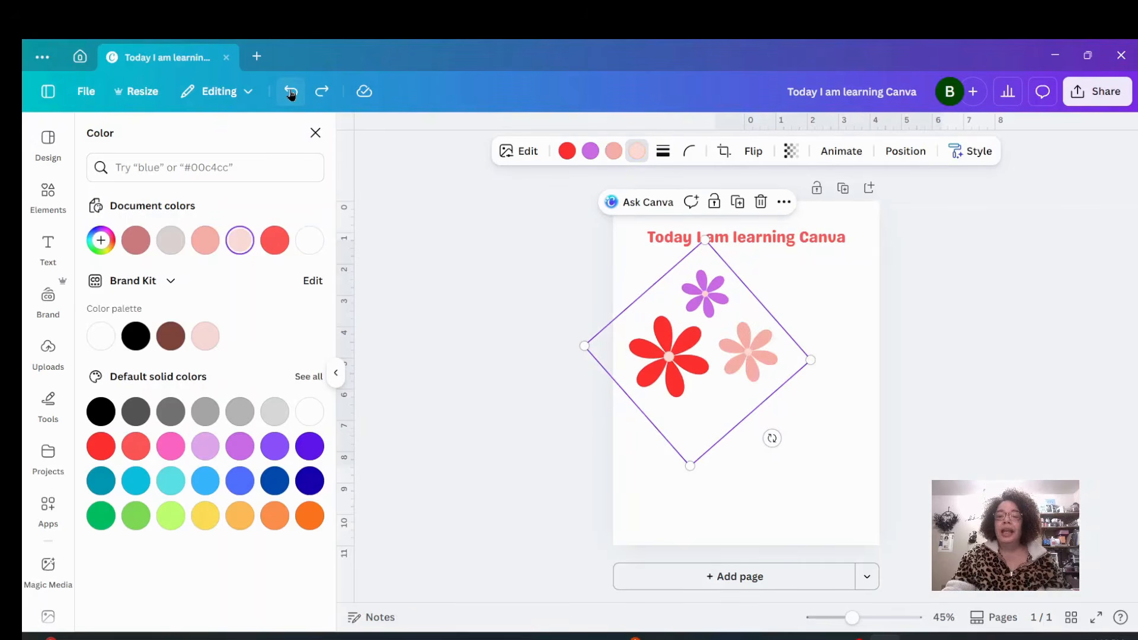
pyautogui.click(290, 92)
pyautogui.click(291, 92)
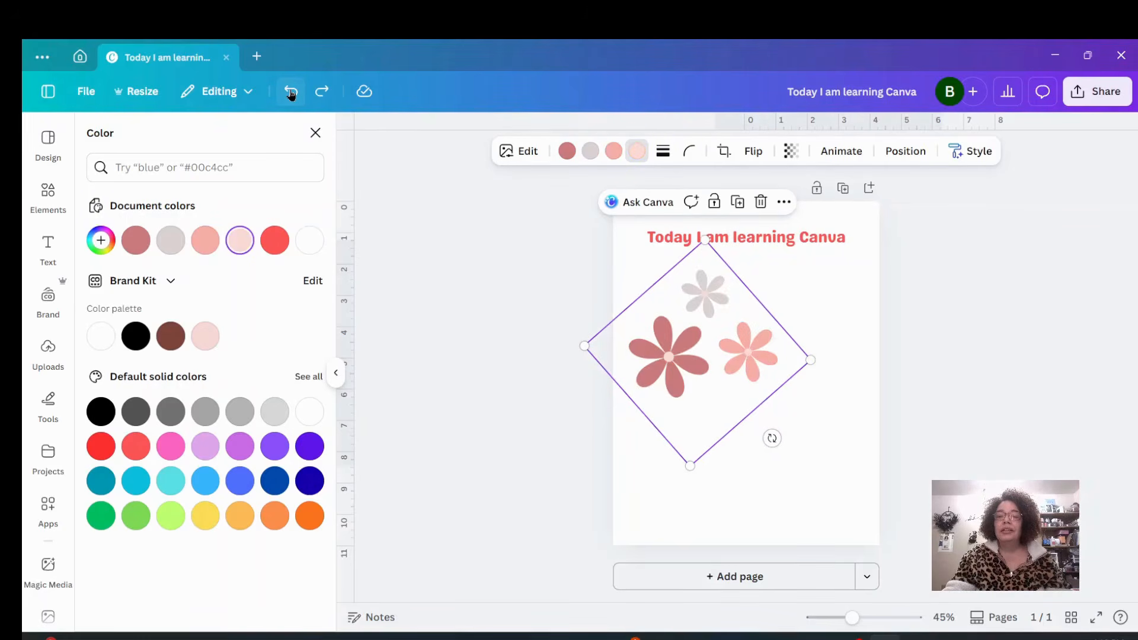
pyautogui.click(291, 92)
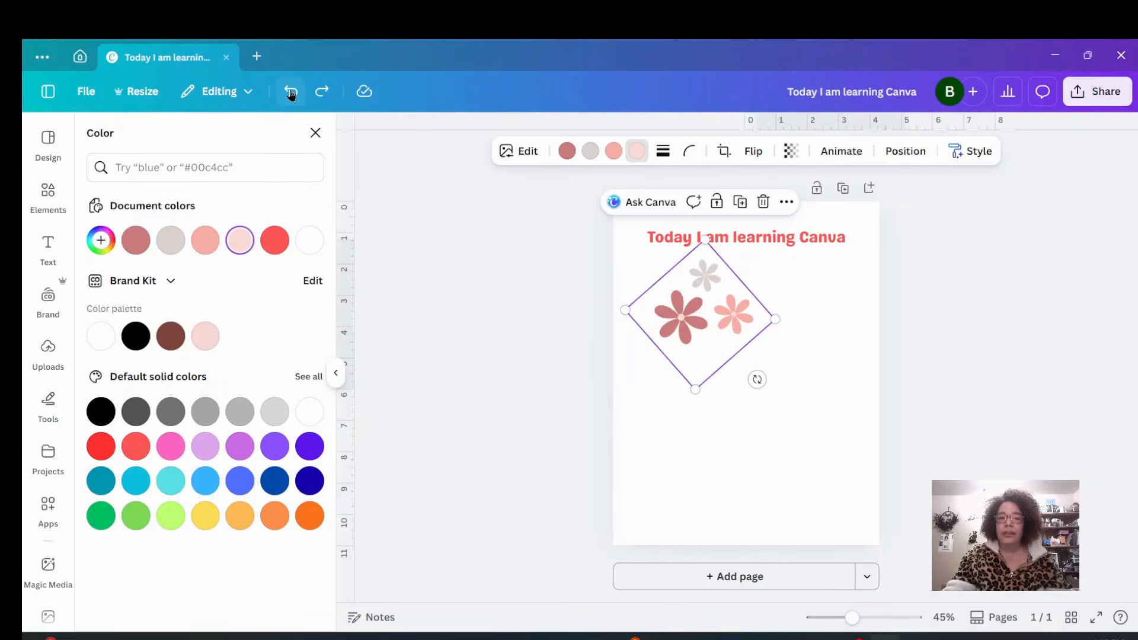
# Recolor the graphic's flowers red, blue and purple with yellow centers.
pyautogui.click(567, 155)
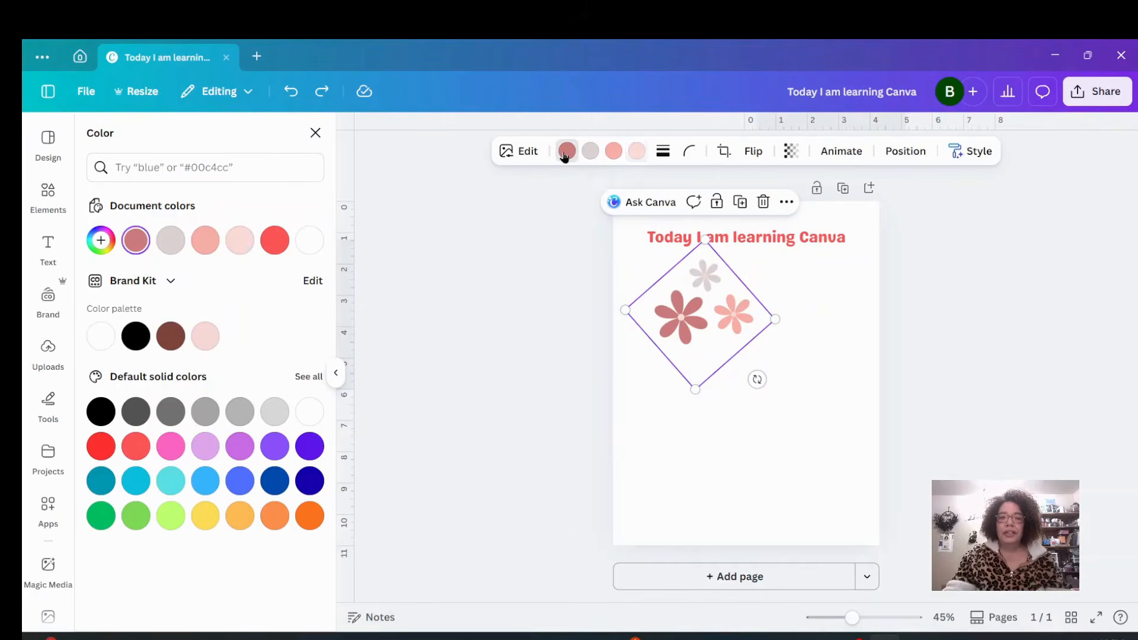
pyautogui.click(101, 446)
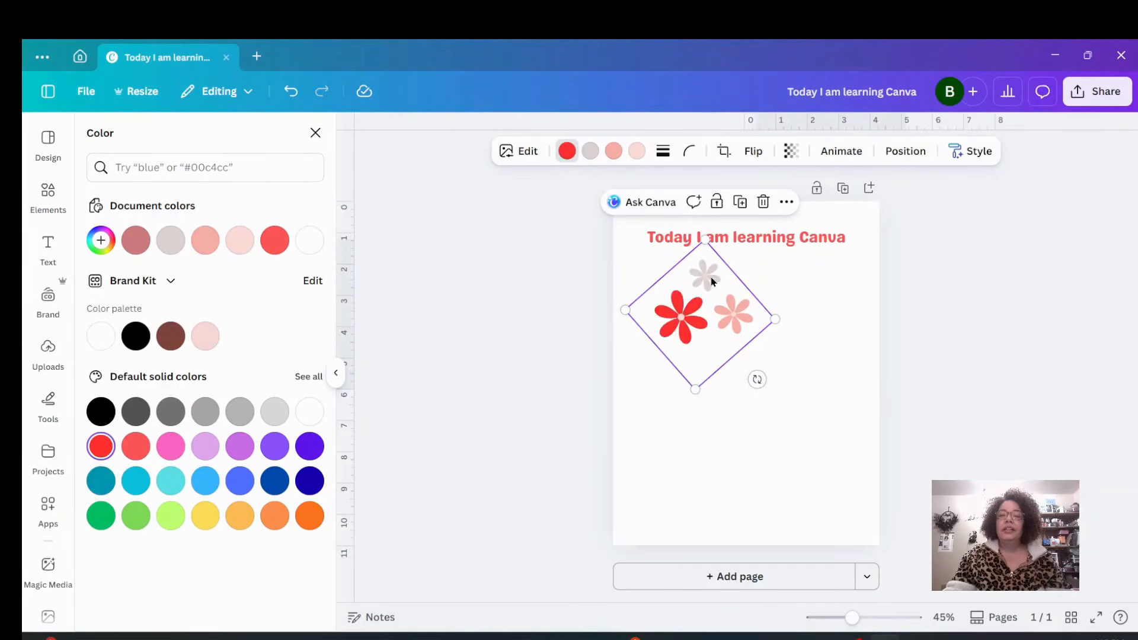
pyautogui.click(590, 152)
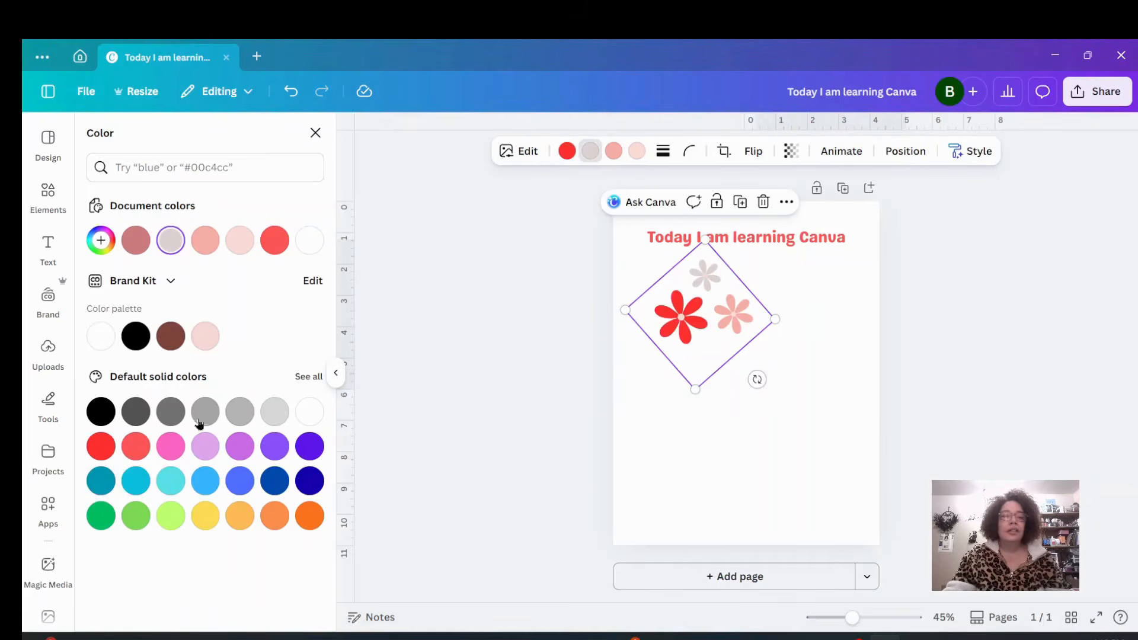
pyautogui.click(239, 480)
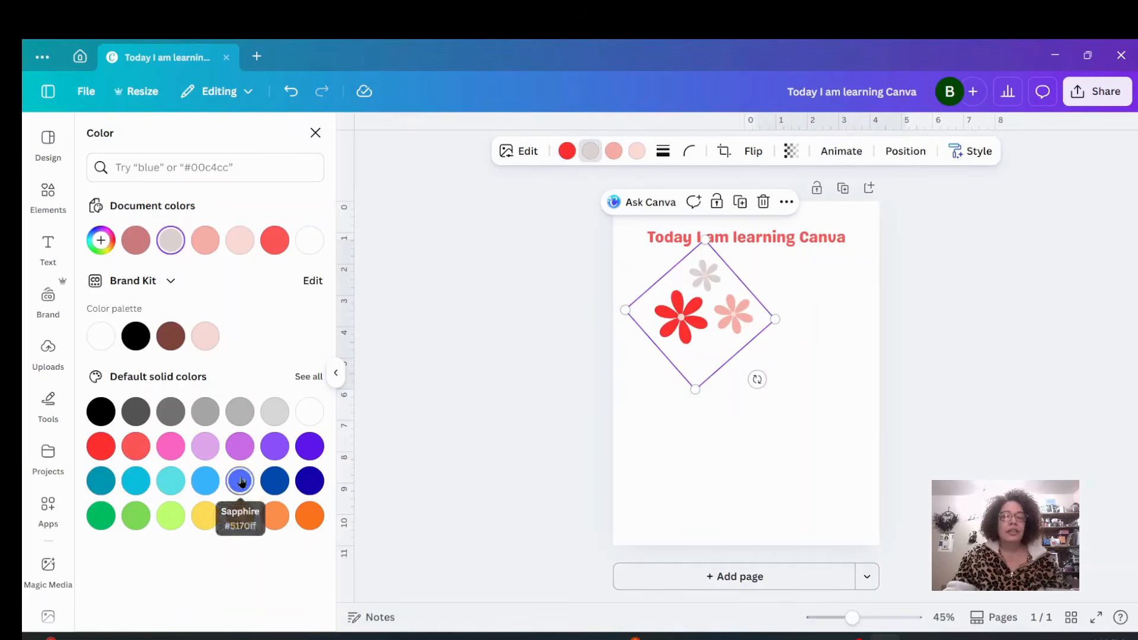
pyautogui.click(614, 150)
pyautogui.click(276, 447)
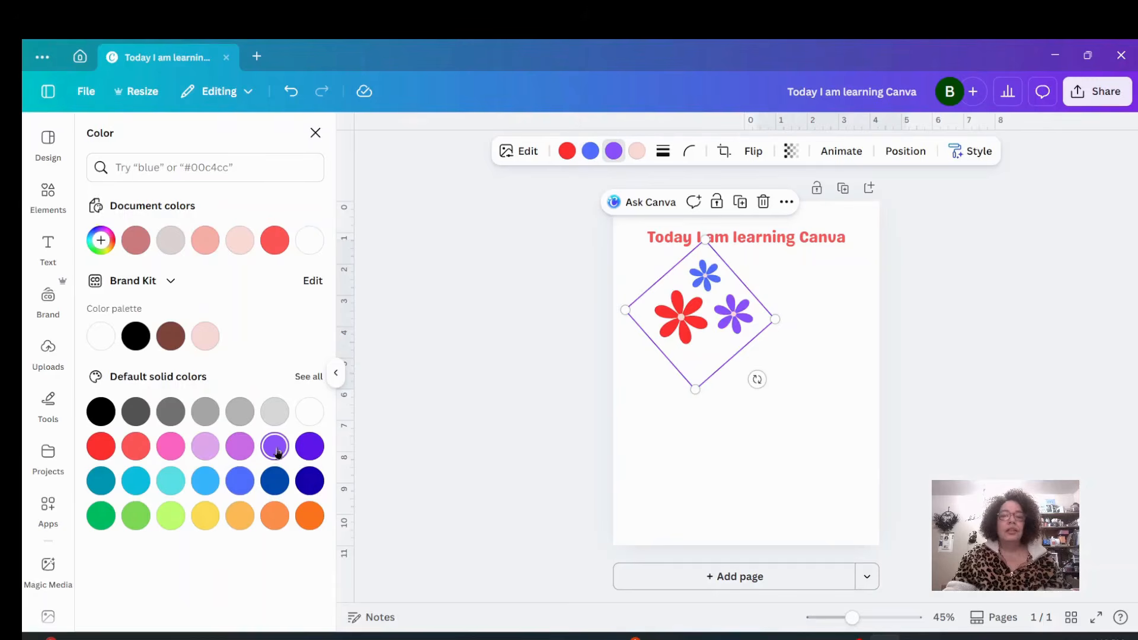
pyautogui.click(638, 154)
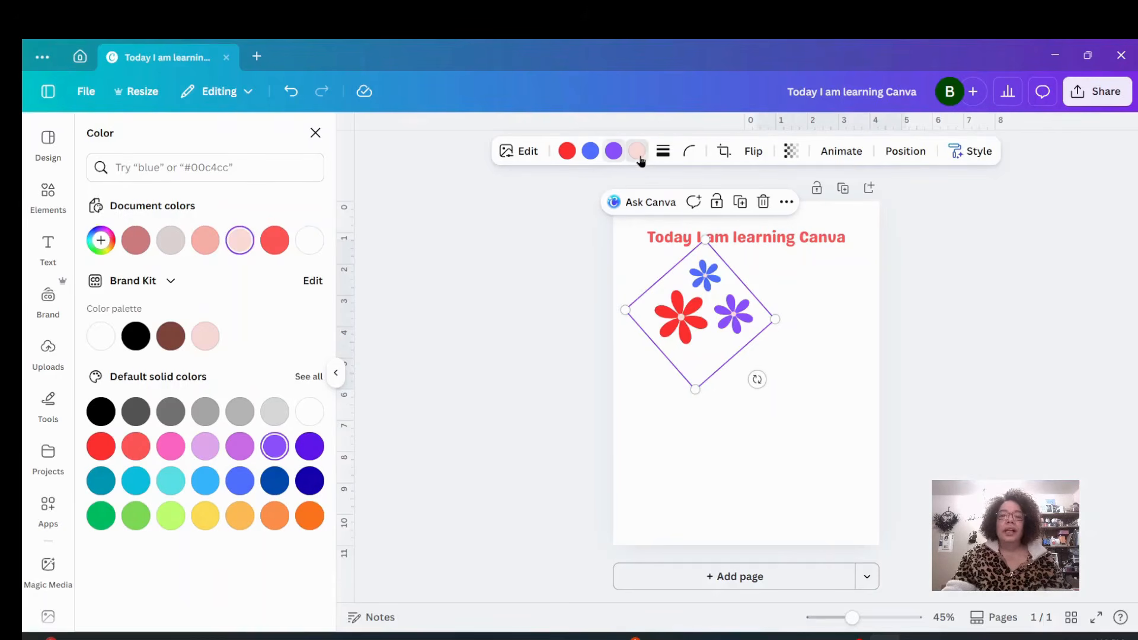
pyautogui.click(206, 516)
# Shrink the flower graphic and place it just below the heading's left side.
pyautogui.moveTo(693, 389); pyautogui.dragTo(693, 412)
pyautogui.moveTo(720, 321)
pyautogui.mouseDown()
pyautogui.moveTo(703, 308)
pyautogui.moveTo(718, 315)
pyautogui.mouseUp()
pyautogui.moveTo(606, 307); pyautogui.dragTo(686, 284)
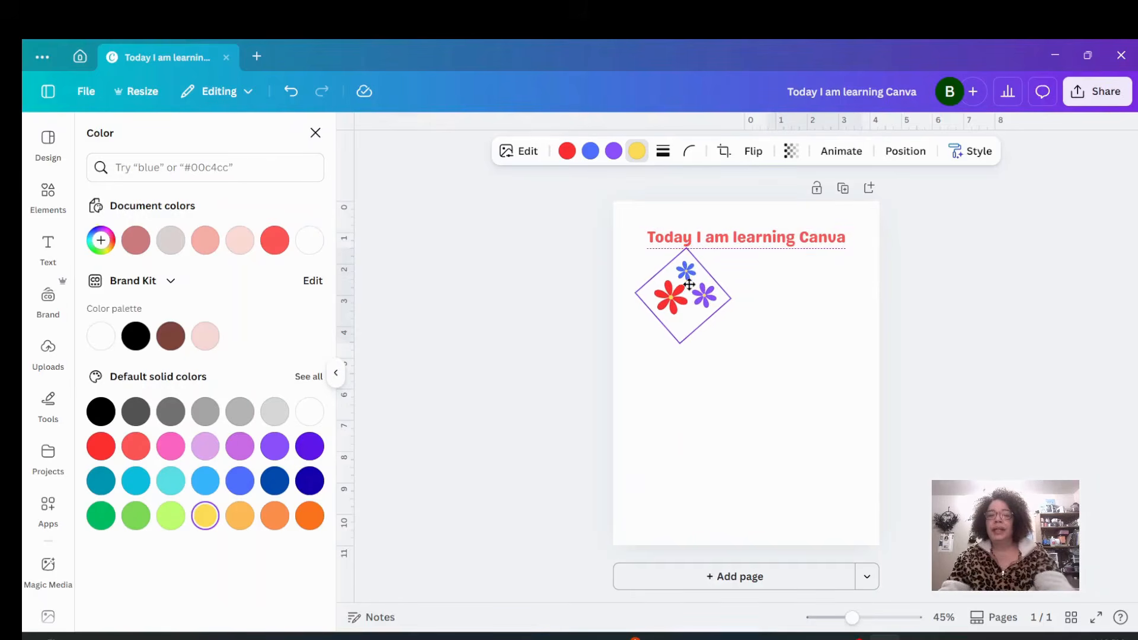
pyautogui.click(774, 380)
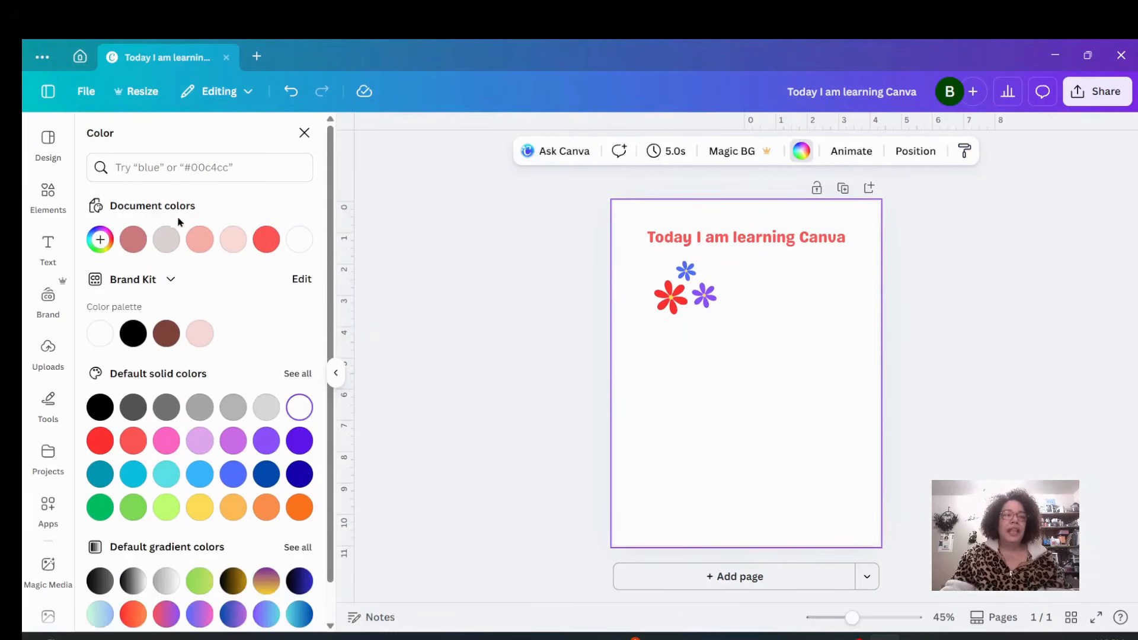
# Search the elements for "february" and browse through all the matching graphics.
pyautogui.click(48, 193)
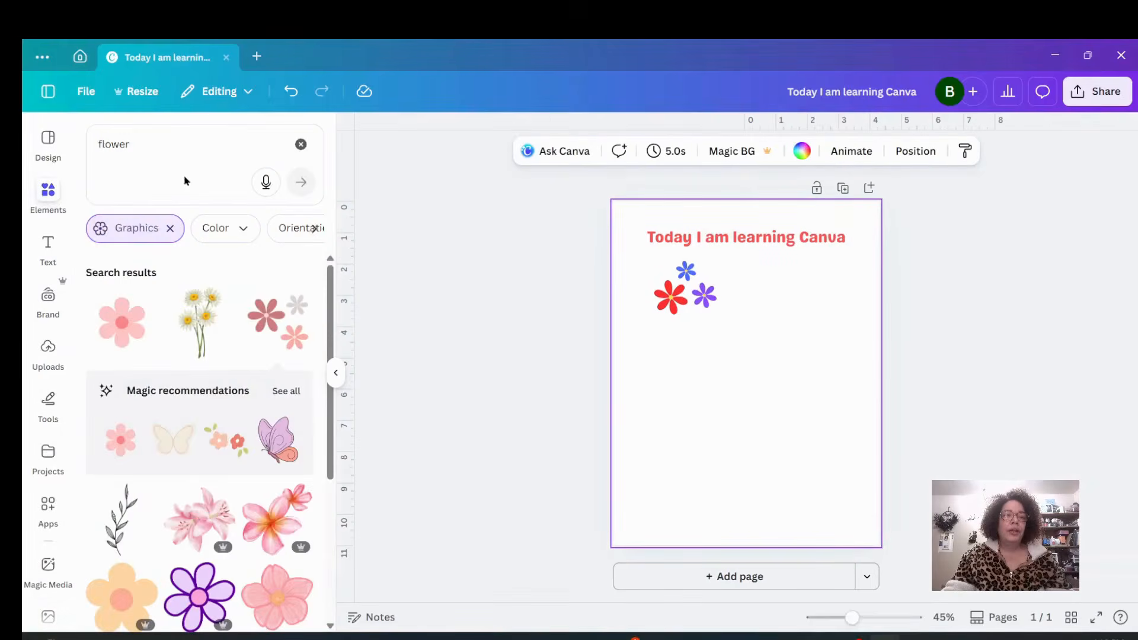
pyautogui.click(301, 144)
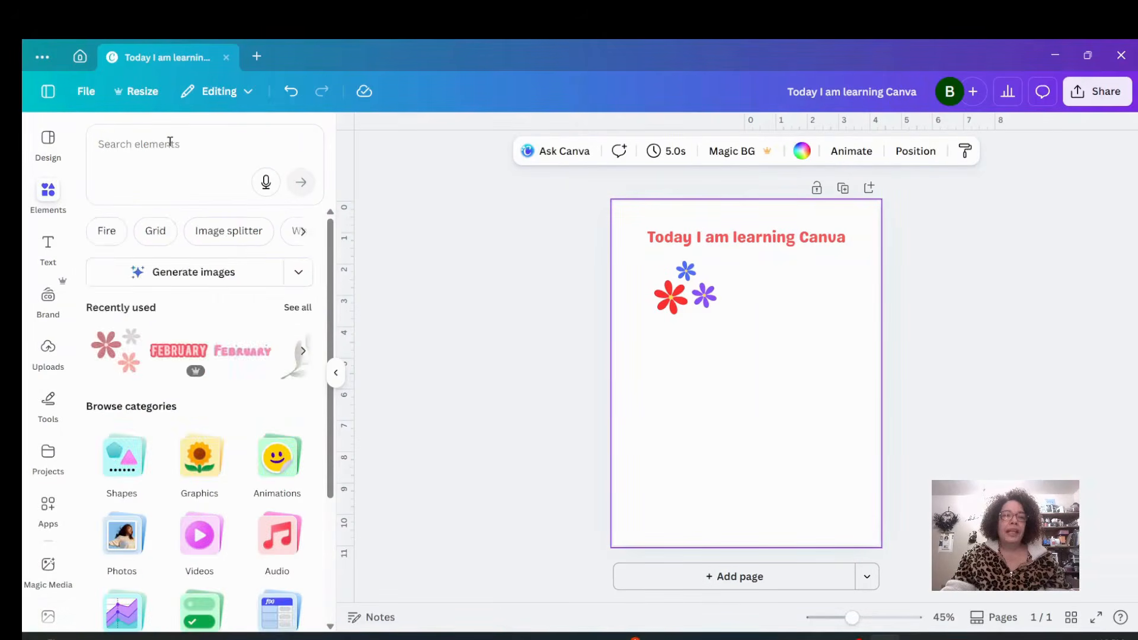
pyautogui.click(171, 142)
pyautogui.write('february')
pyautogui.press('Return')
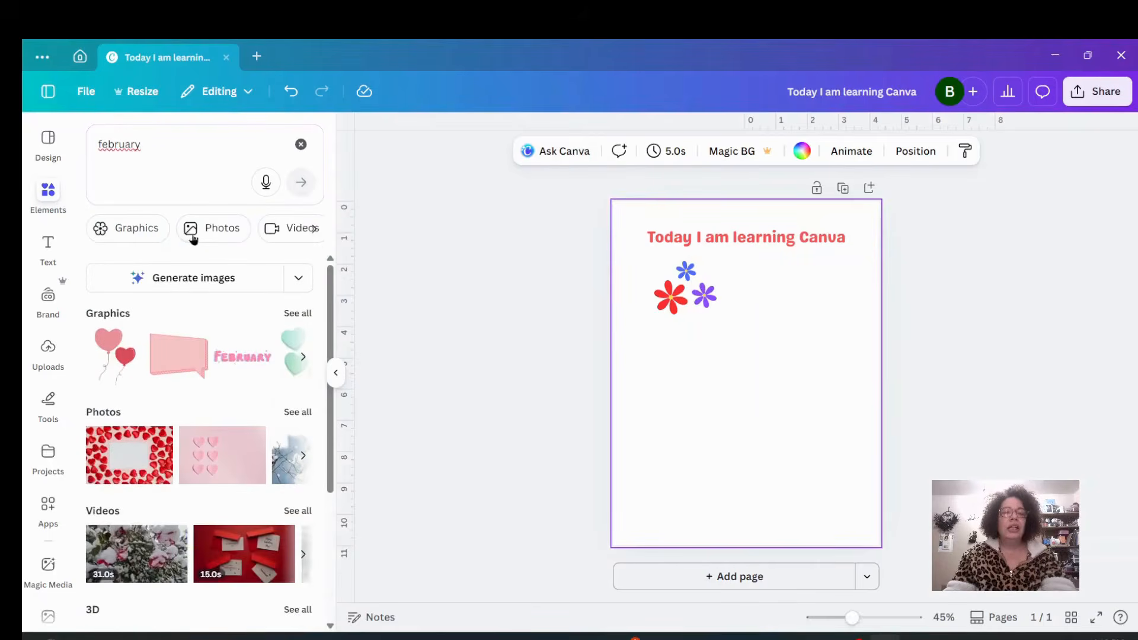
pyautogui.click(300, 314)
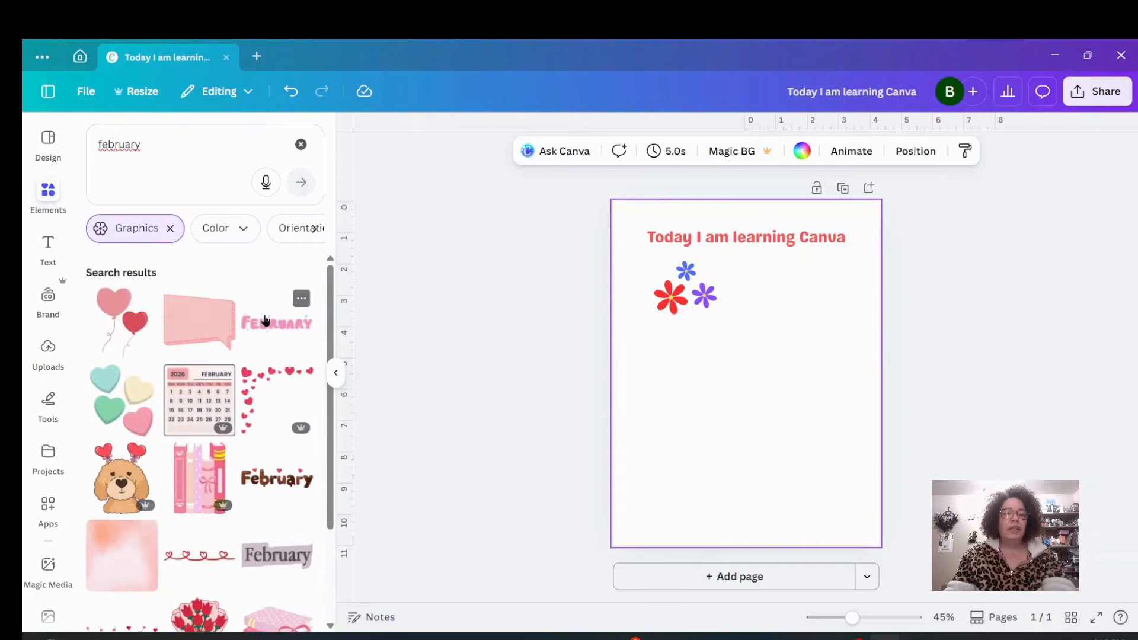
pyautogui.scroll(-2, 278, 409)
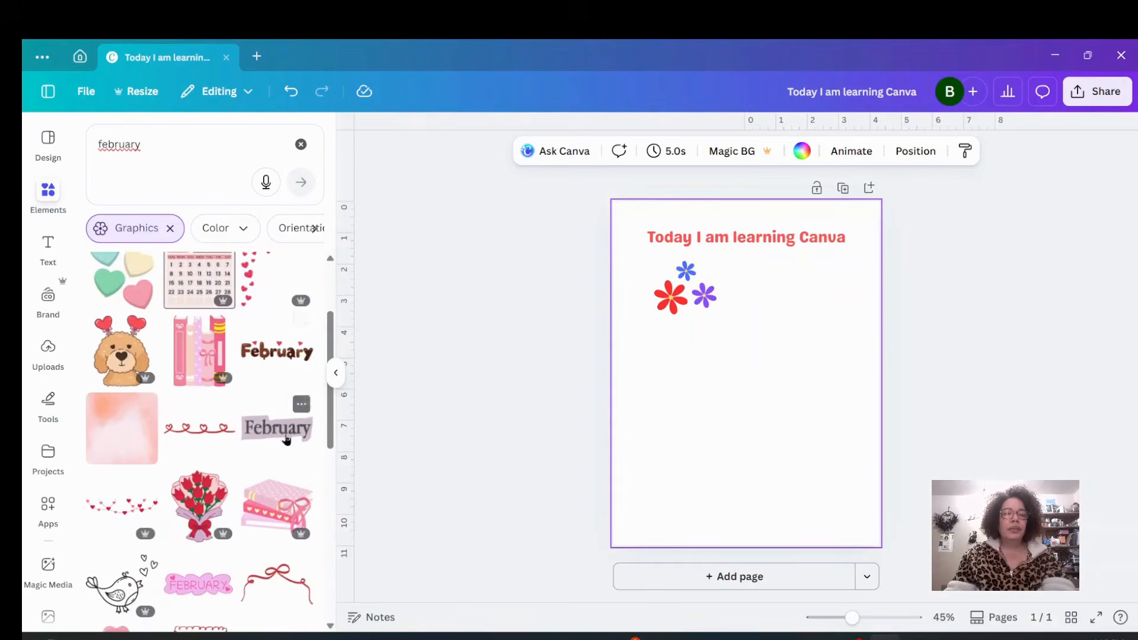
pyautogui.scroll(-3, 228, 438)
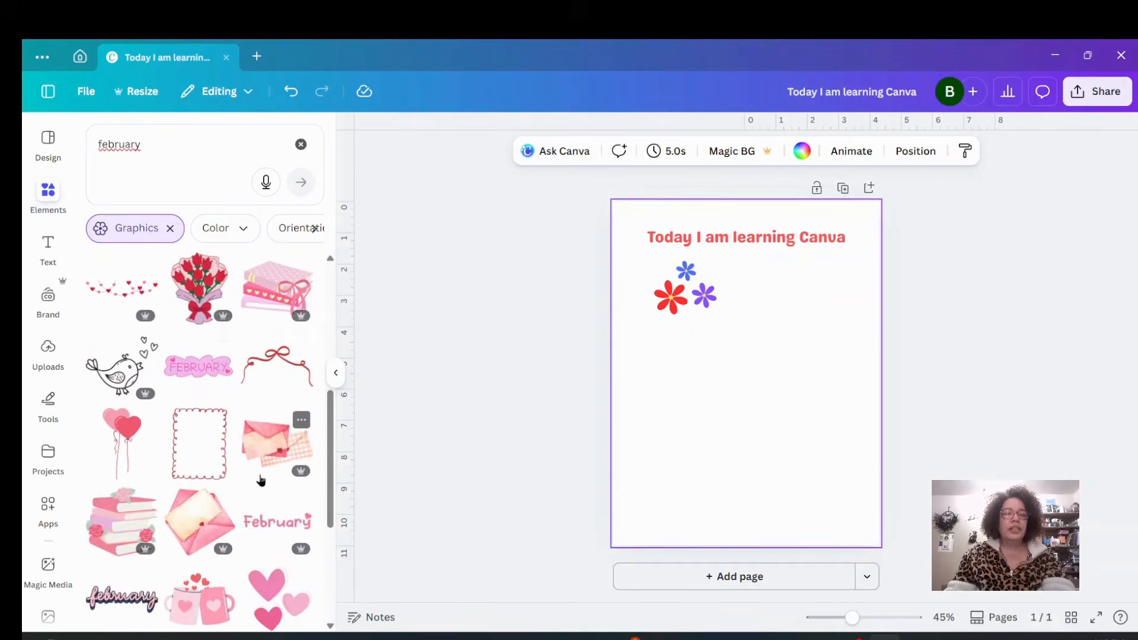
pyautogui.scroll(-2, 260, 477)
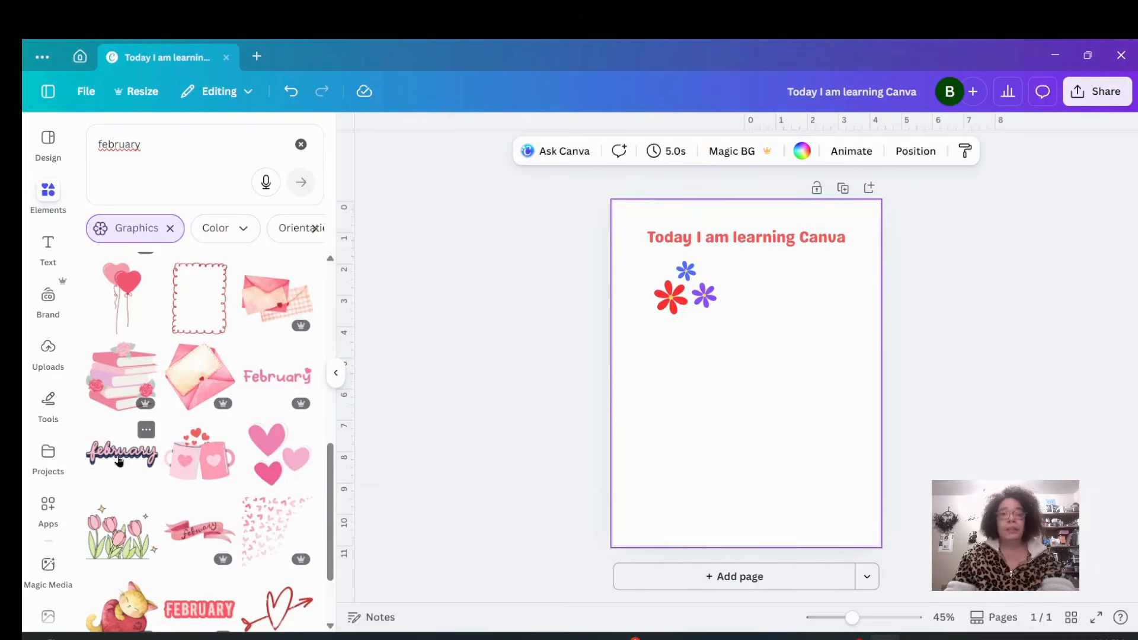
pyautogui.scroll(-1, 119, 459)
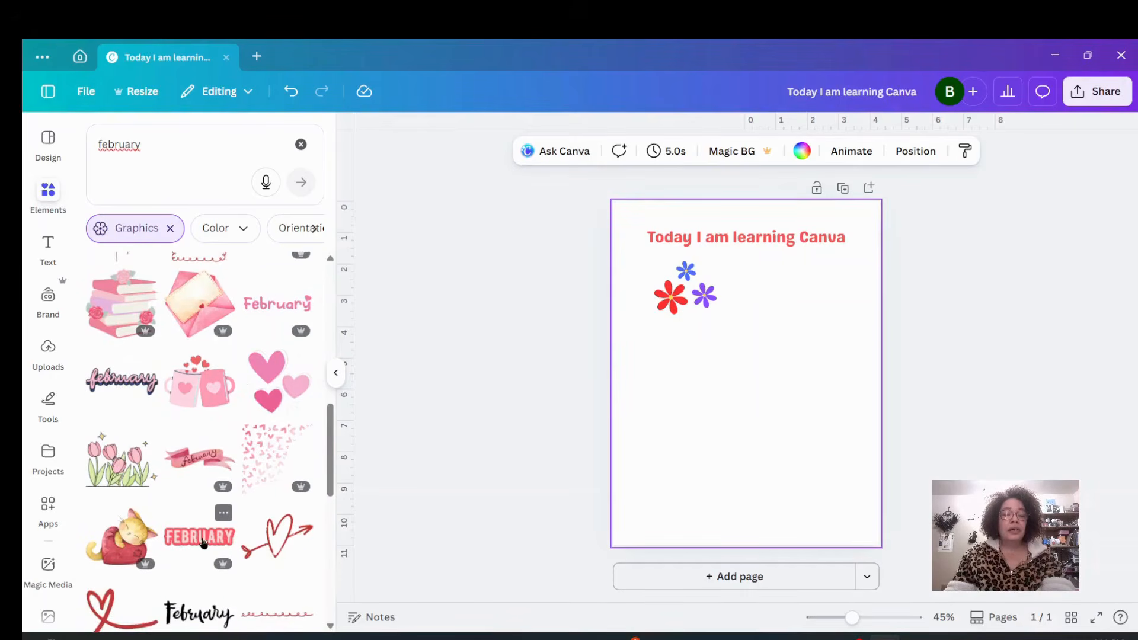
pyautogui.scroll(-2, 214, 537)
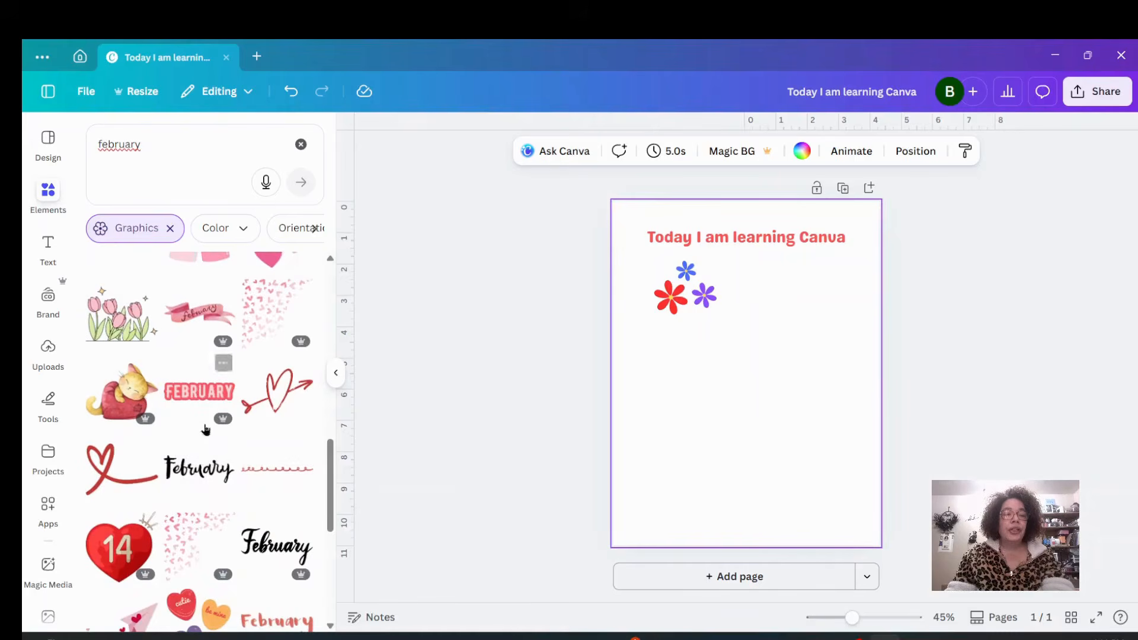
pyautogui.scroll(3, 206, 427)
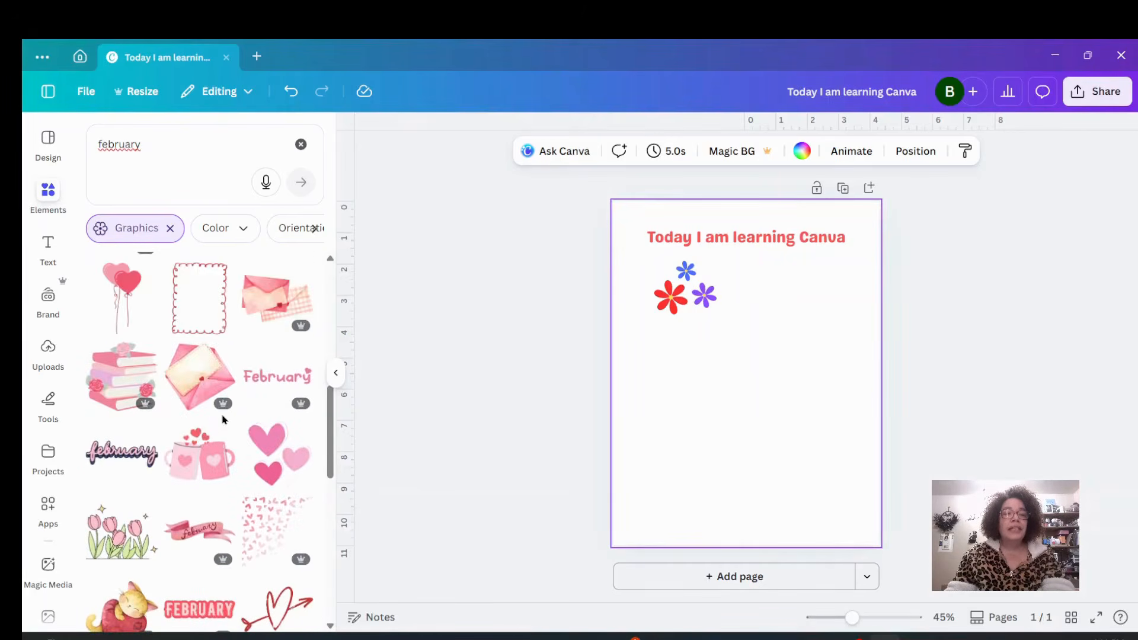
pyautogui.scroll(1, 223, 420)
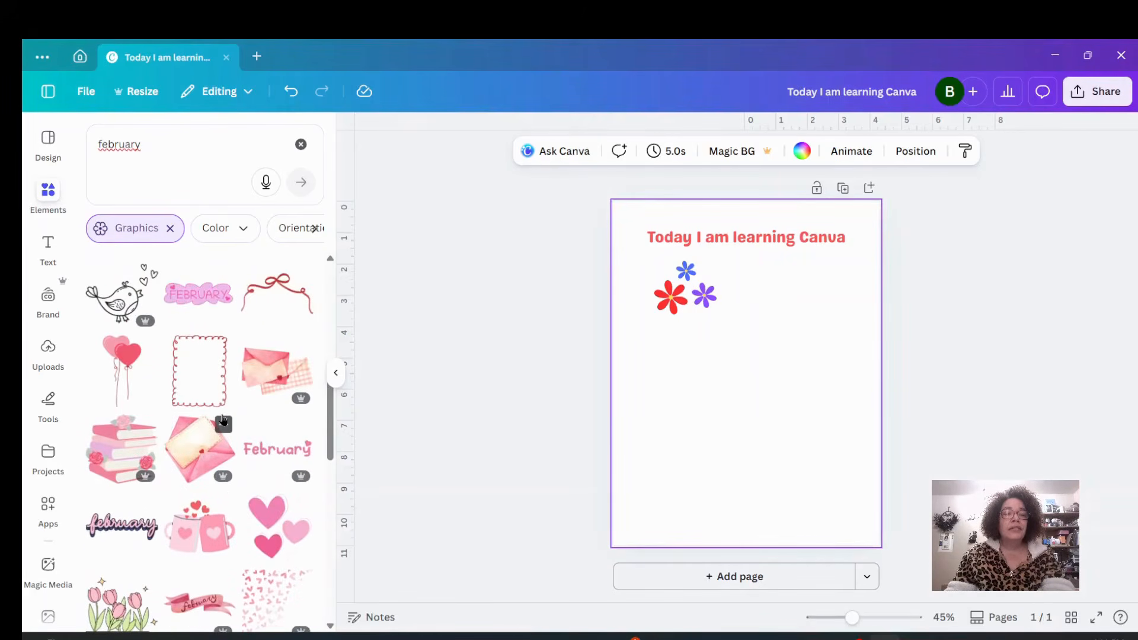
# Add the pink FEBRUARY cloud graphic to the page, enlarge it and place it below the flowers.
pyautogui.click(198, 297)
pyautogui.moveTo(692, 391); pyautogui.dragTo(630, 452)
pyautogui.moveTo(799, 356); pyautogui.dragTo(826, 346)
pyautogui.moveTo(734, 401); pyautogui.dragTo(769, 394)
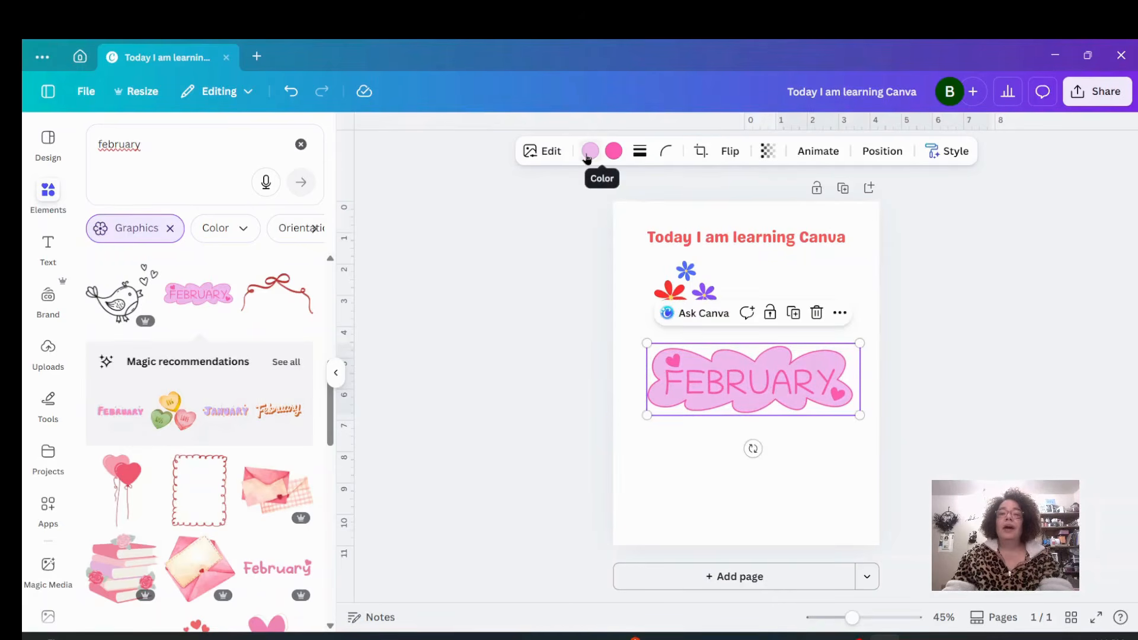
# Recolor the FEBRUARY graphic with a light blue cloud and red lettering and hearts.
pyautogui.click(590, 151)
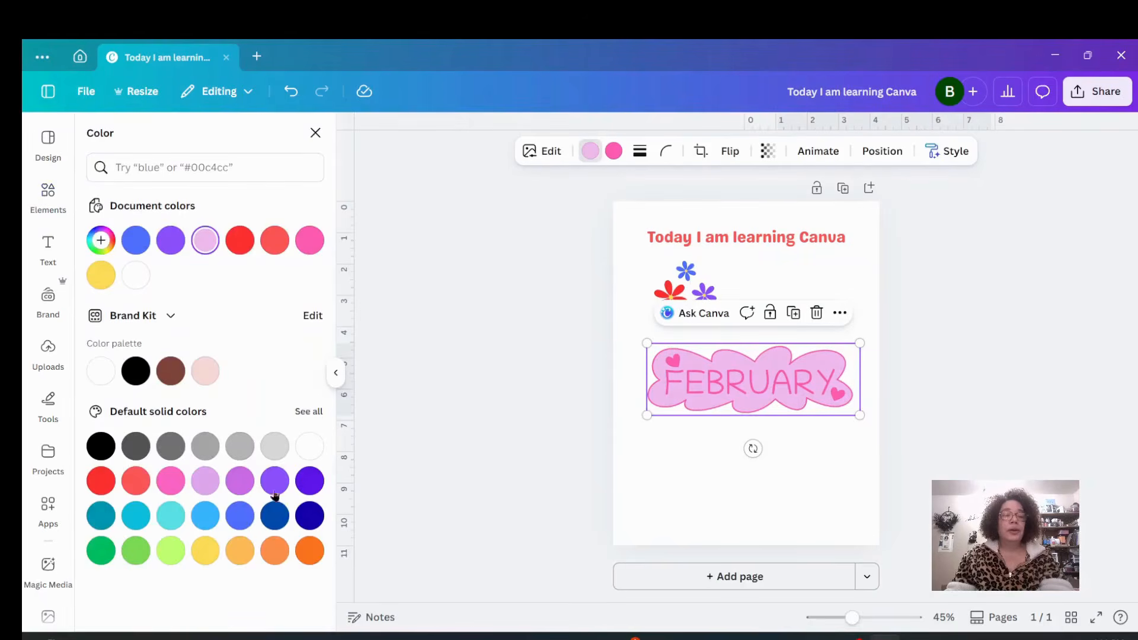
pyautogui.click(244, 488)
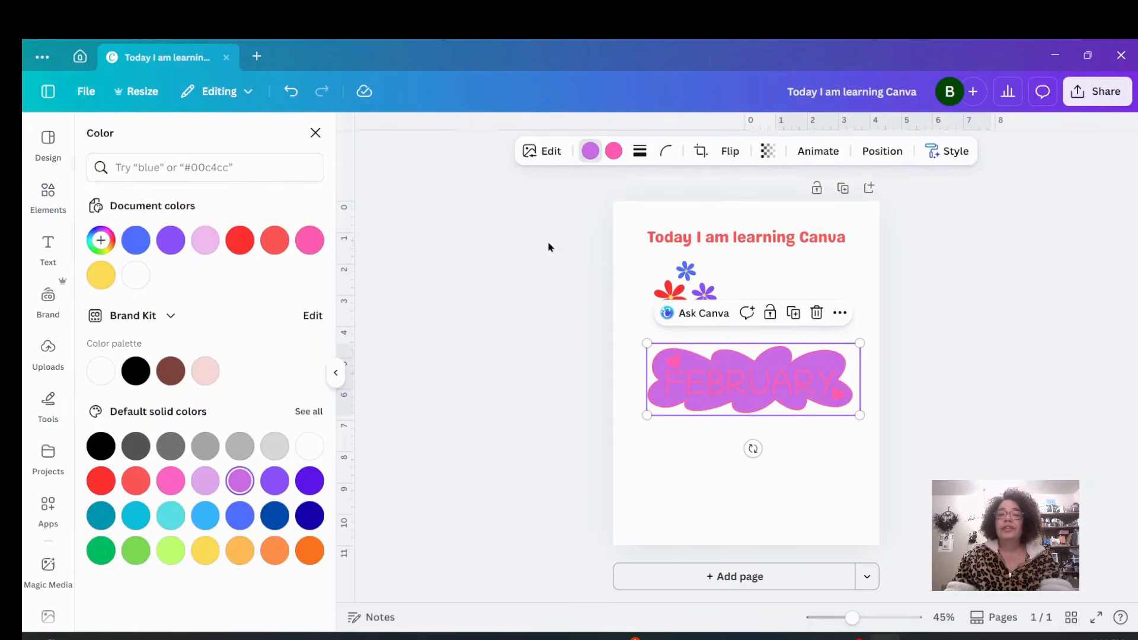
pyautogui.click(613, 151)
pyautogui.click(102, 482)
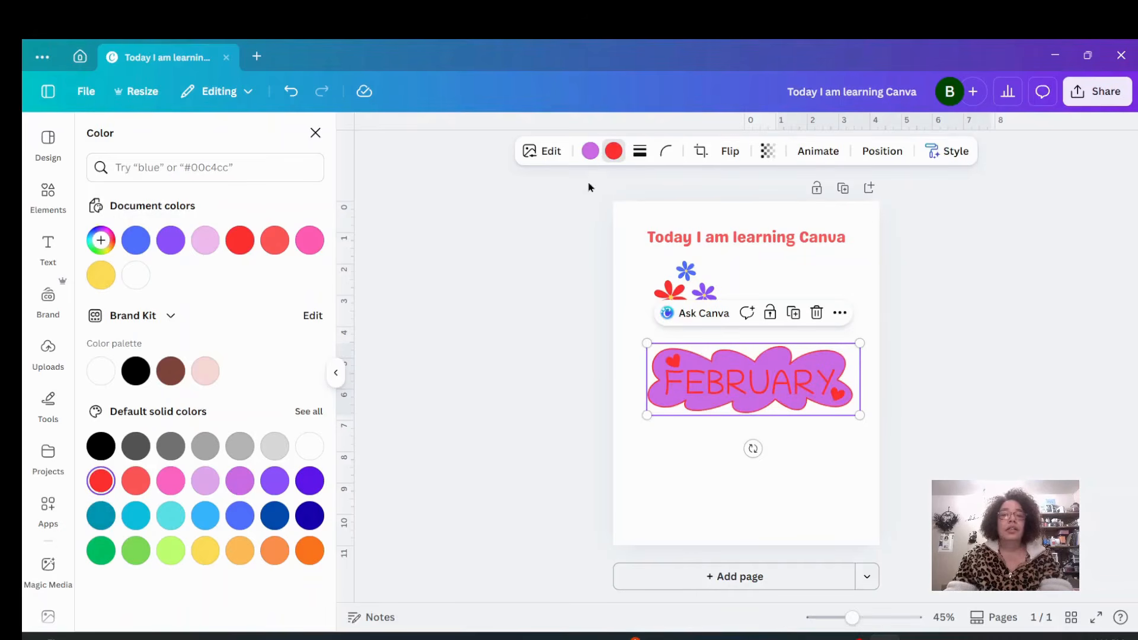
pyautogui.click(590, 151)
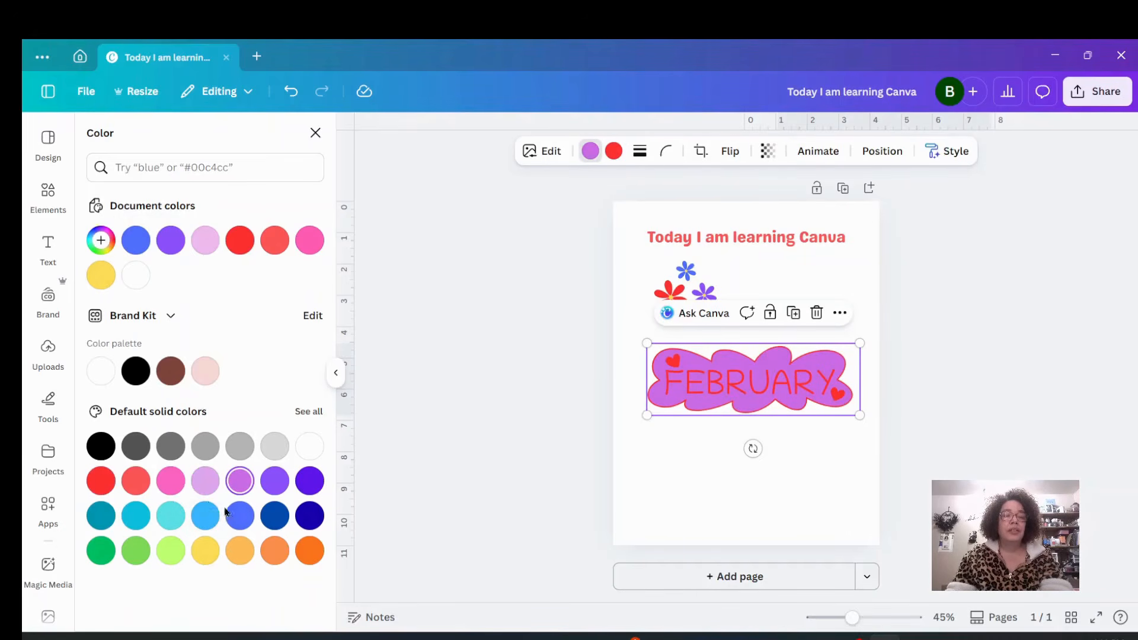
pyautogui.click(208, 484)
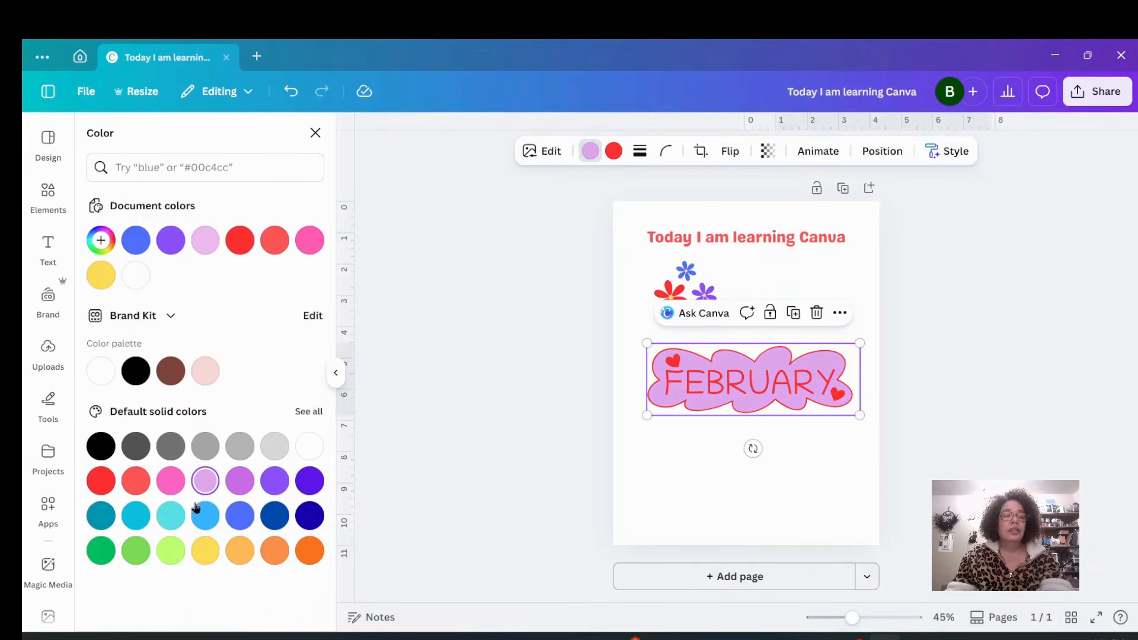
pyautogui.click(240, 516)
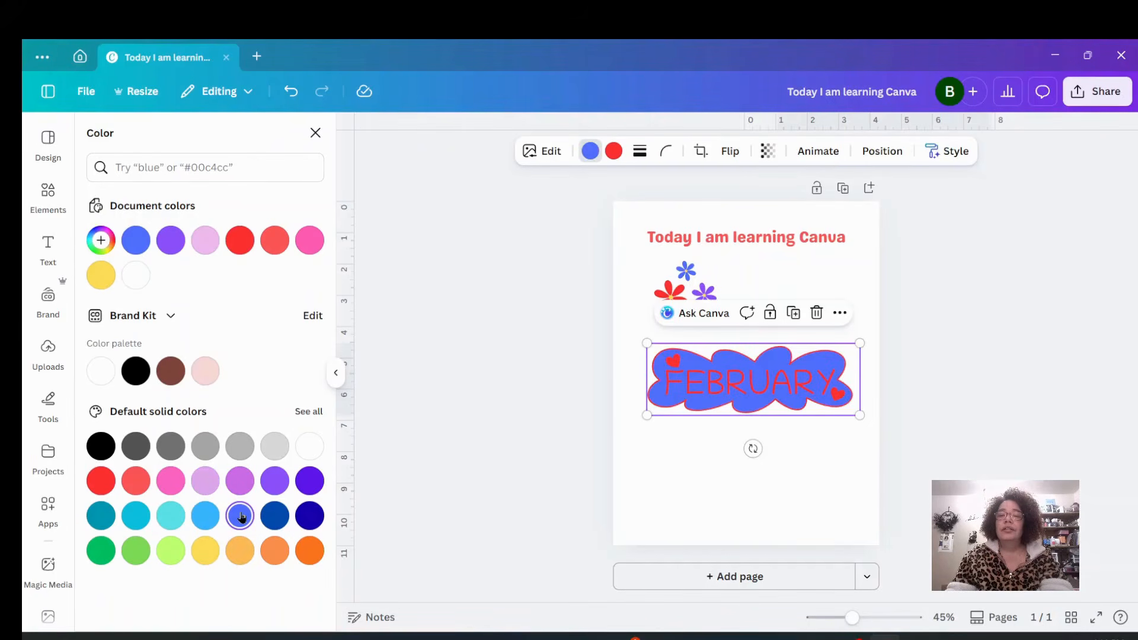
pyautogui.click(204, 519)
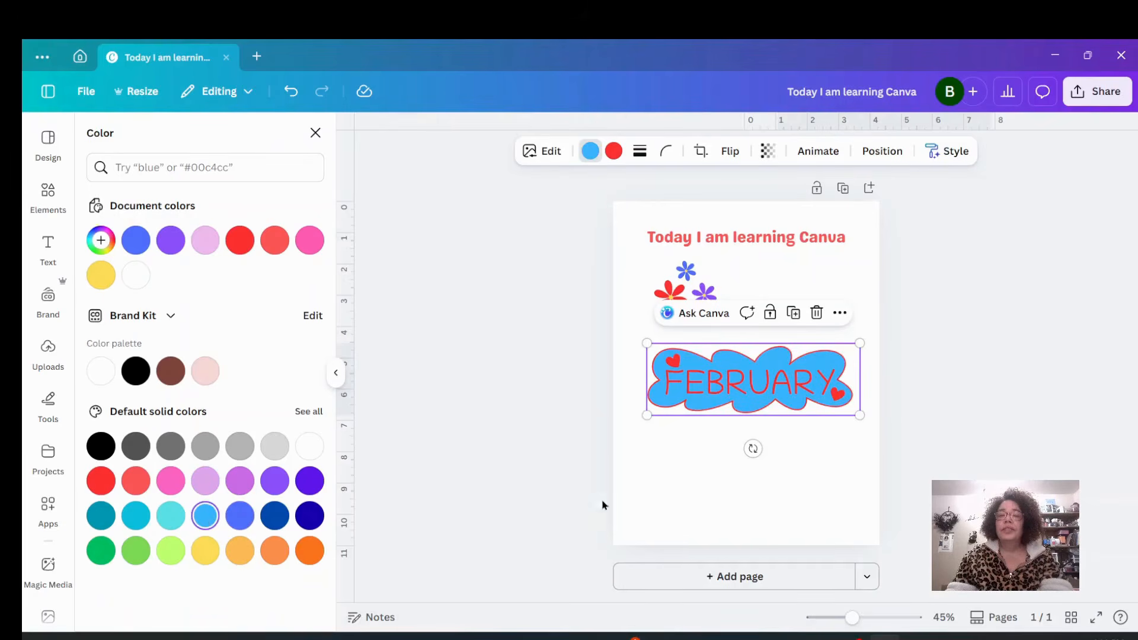
# Move the FEBRUARY graphic up below the flowers and enlarge it slightly.
pyautogui.click(691, 500)
pyautogui.moveTo(776, 405); pyautogui.dragTo(772, 382)
pyautogui.click(713, 486)
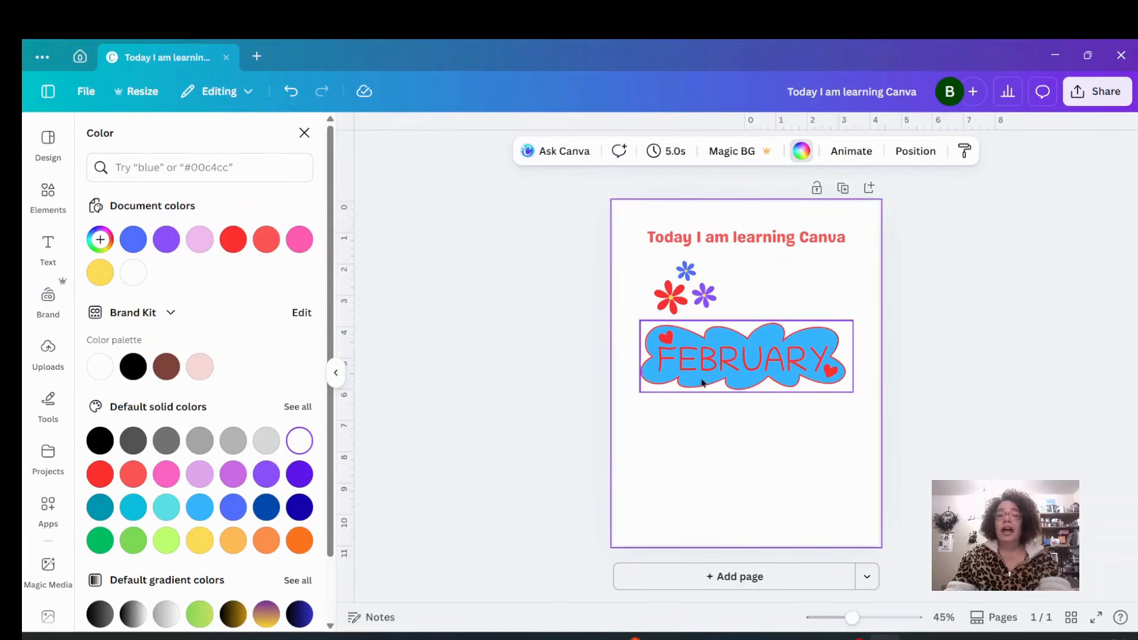
pyautogui.click(849, 386)
pyautogui.moveTo(852, 390)
pyautogui.mouseDown()
pyautogui.moveTo(915, 453)
pyautogui.moveTo(757, 358)
pyautogui.moveTo(873, 411)
pyautogui.moveTo(847, 404)
pyautogui.mouseUp()
pyautogui.moveTo(686, 358); pyautogui.dragTo(679, 368)
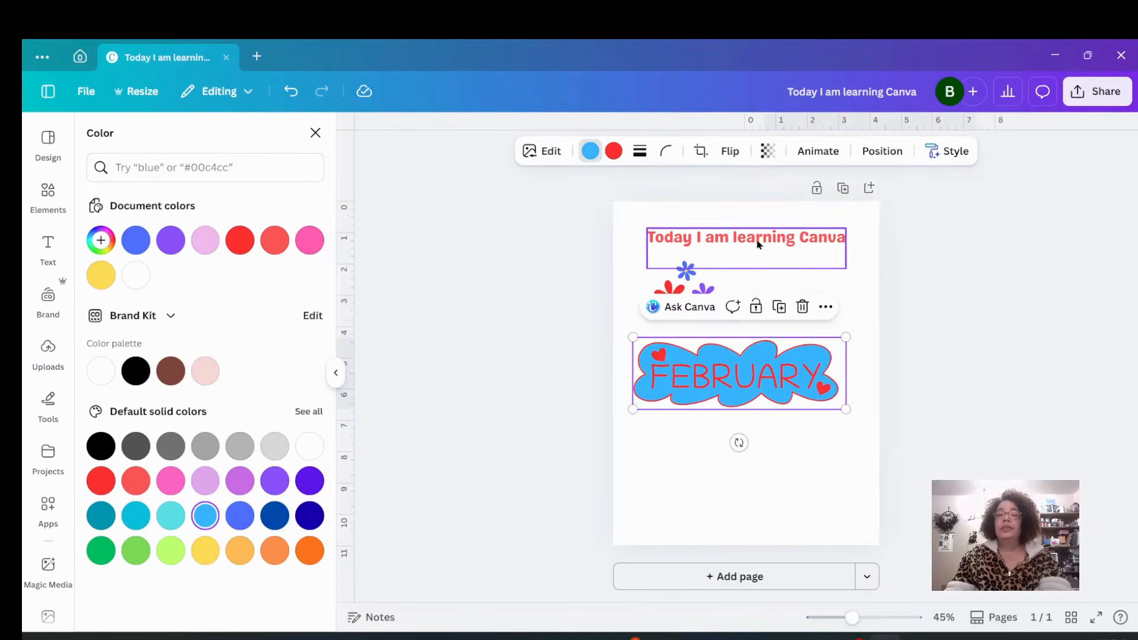
# Change the heading's font to Gill Sans Display.
pyautogui.click(757, 242)
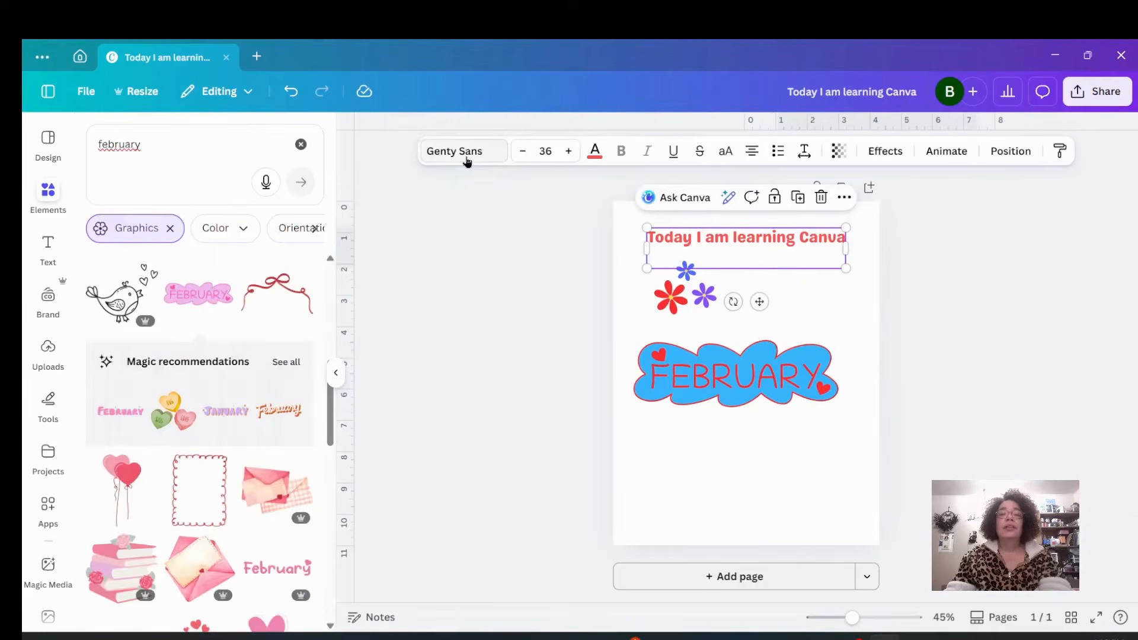
pyautogui.click(467, 152)
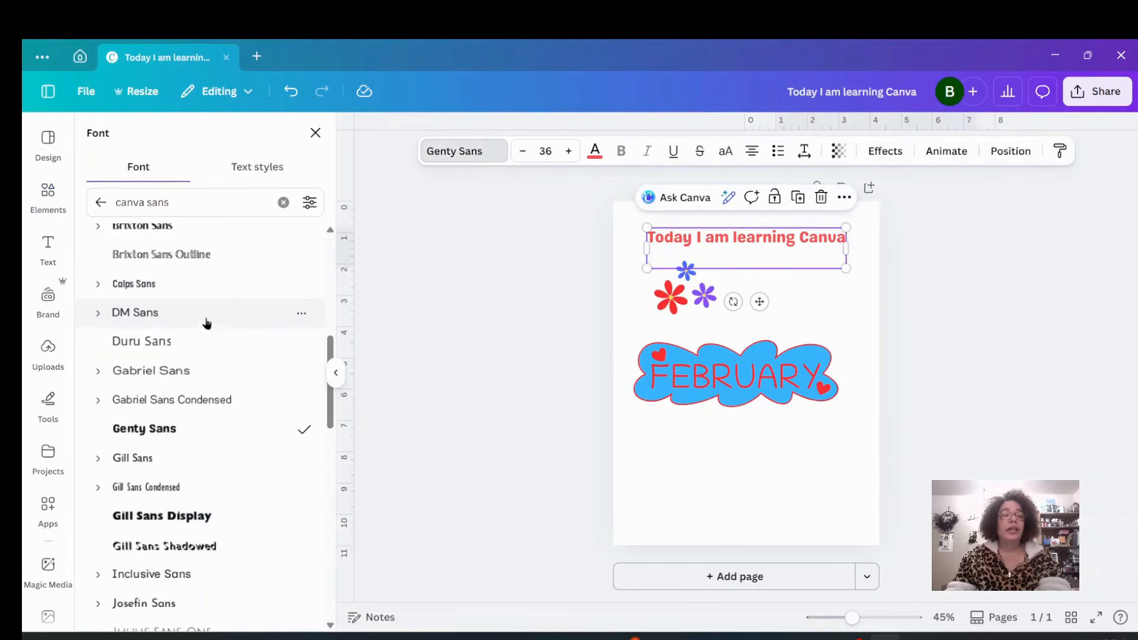
pyautogui.click(180, 340)
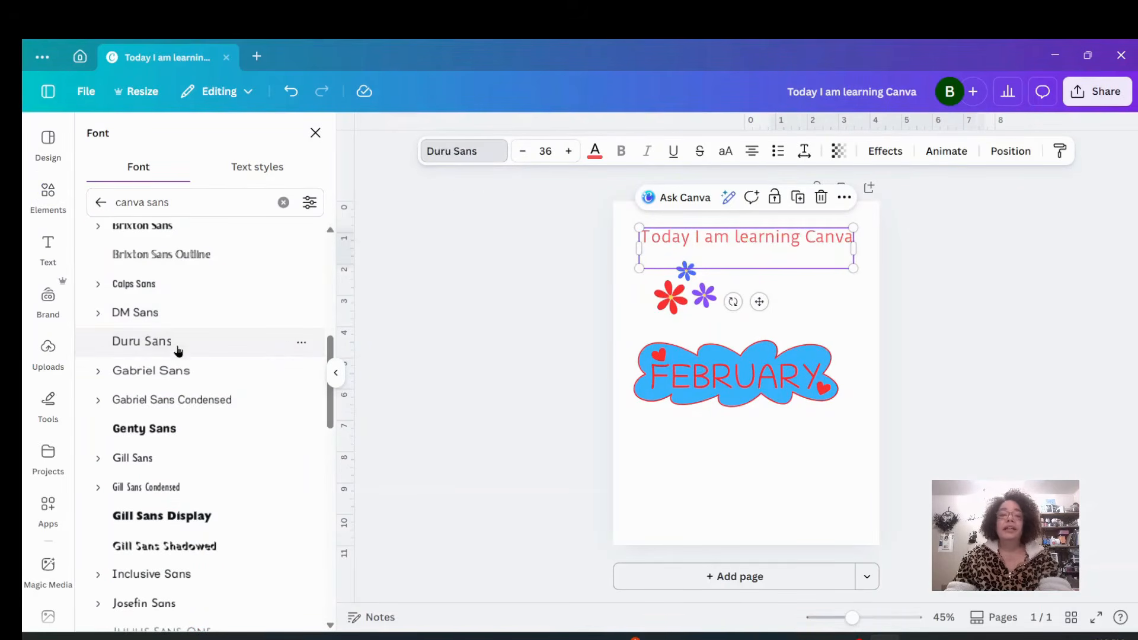
pyautogui.click(176, 402)
pyautogui.click(149, 459)
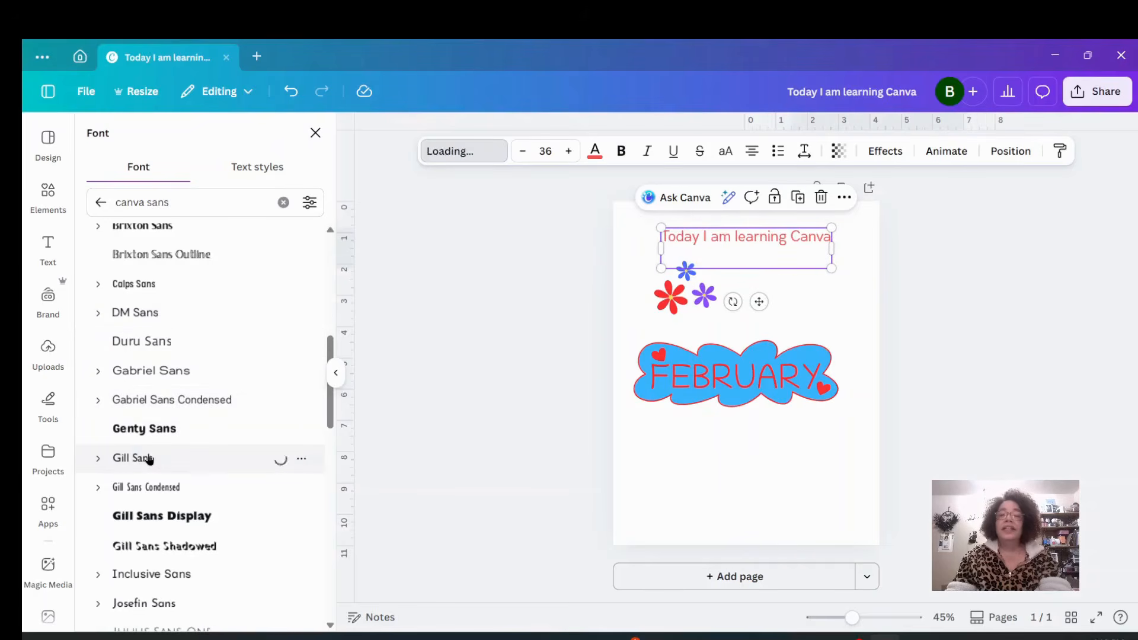
pyautogui.click(161, 518)
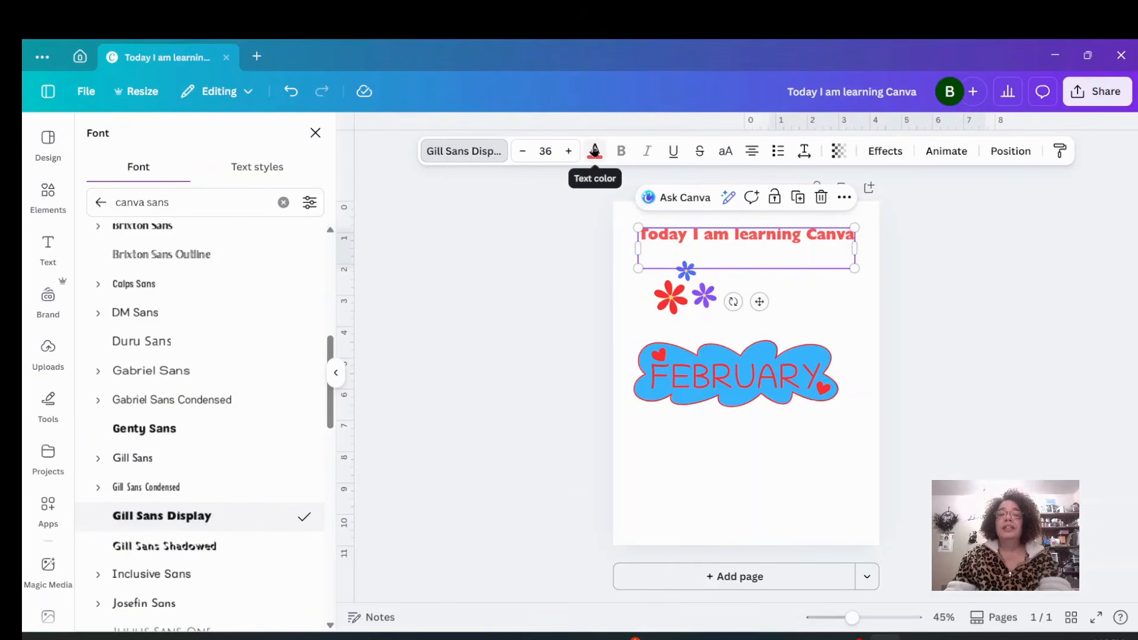
# Set the heading's text color to purple.
pyautogui.click(595, 159)
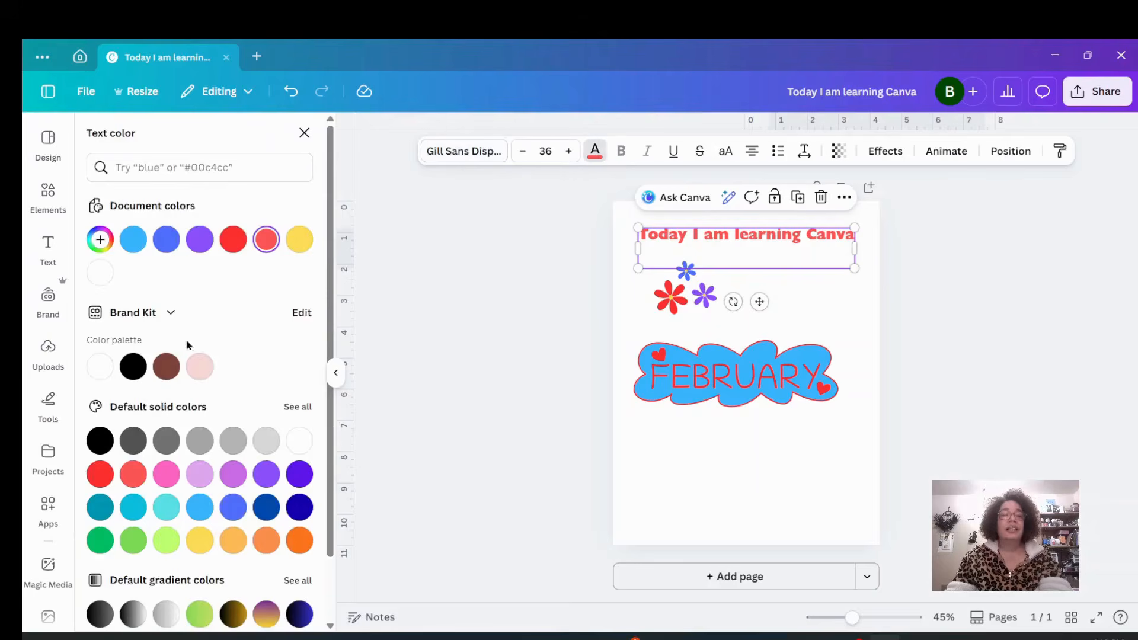
pyautogui.click(134, 368)
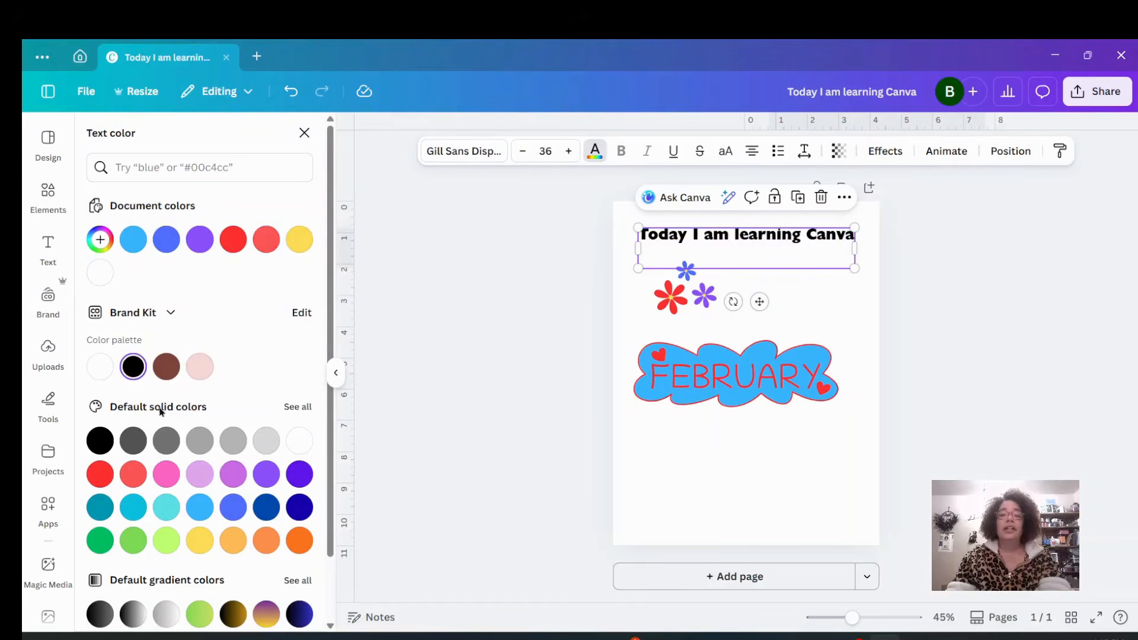
pyautogui.click(265, 478)
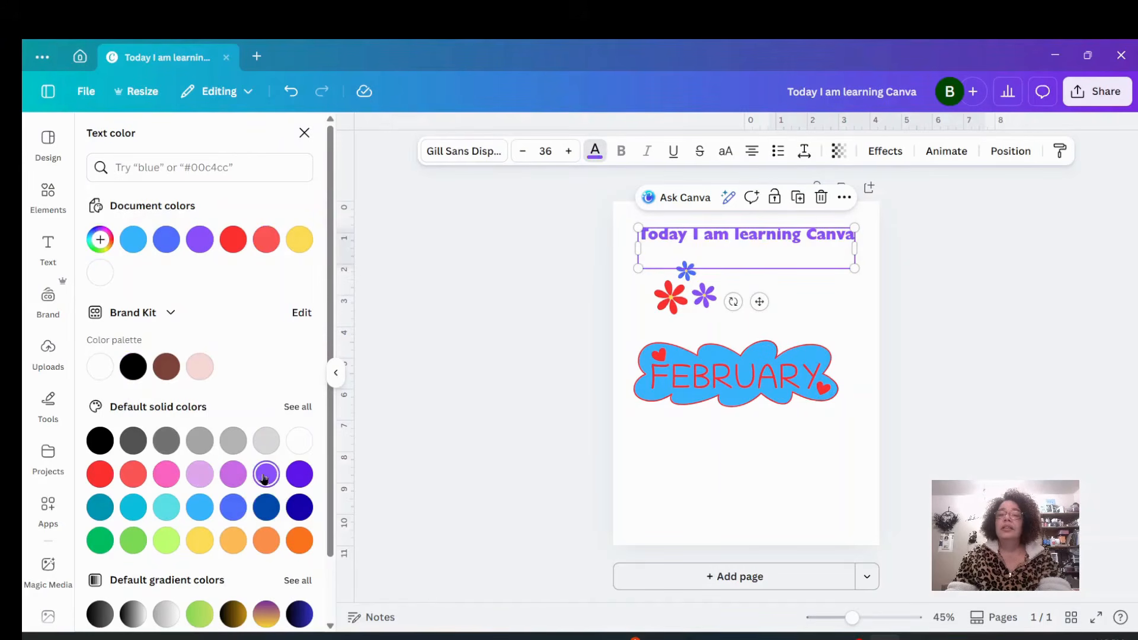
pyautogui.click(708, 487)
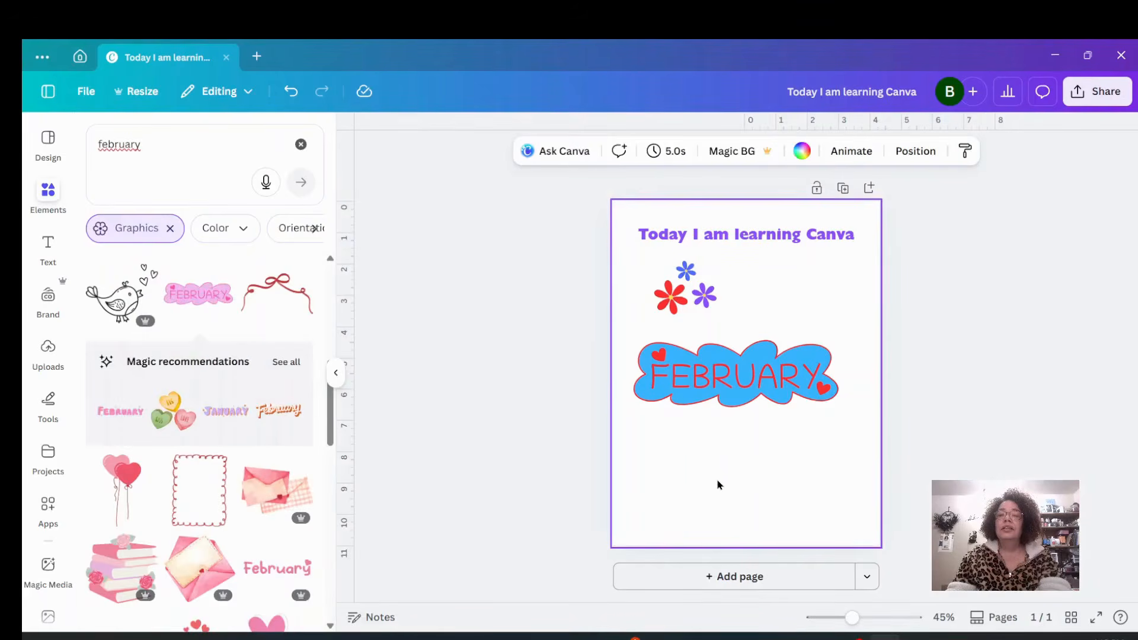
# Center the FEBRUARY graphic horizontally on the page, then save the design.
pyautogui.click(755, 408)
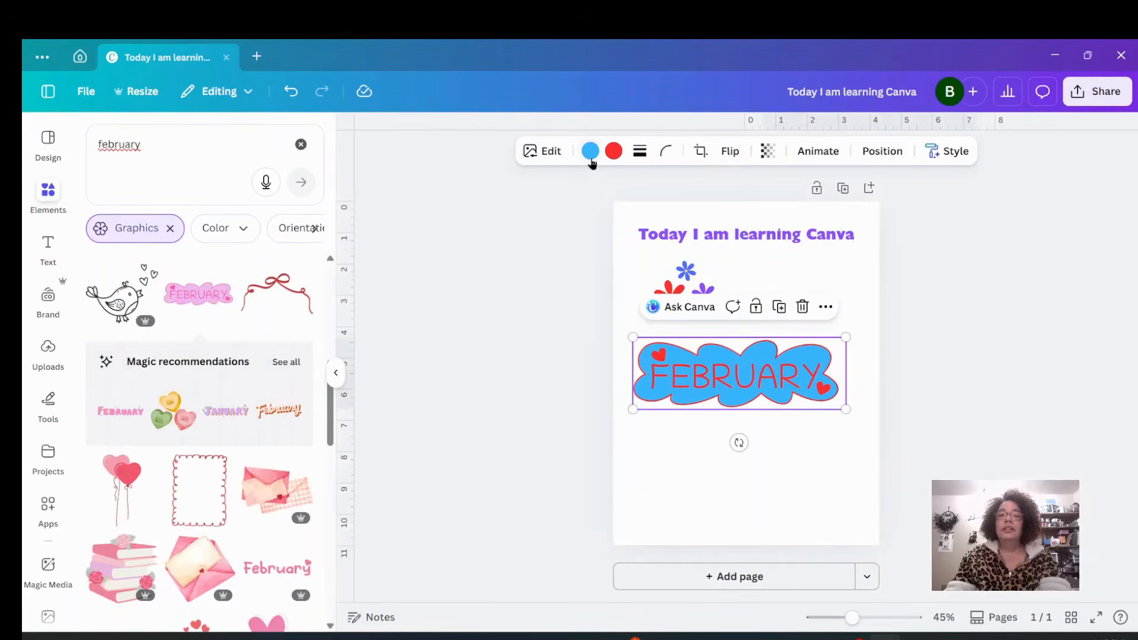
pyautogui.click(785, 465)
pyautogui.moveTo(757, 397)
pyautogui.mouseDown()
pyautogui.moveTo(756, 384)
pyautogui.moveTo(756, 508)
pyautogui.moveTo(759, 386)
pyautogui.moveTo(759, 428)
pyautogui.moveTo(762, 403)
pyautogui.mouseUp()
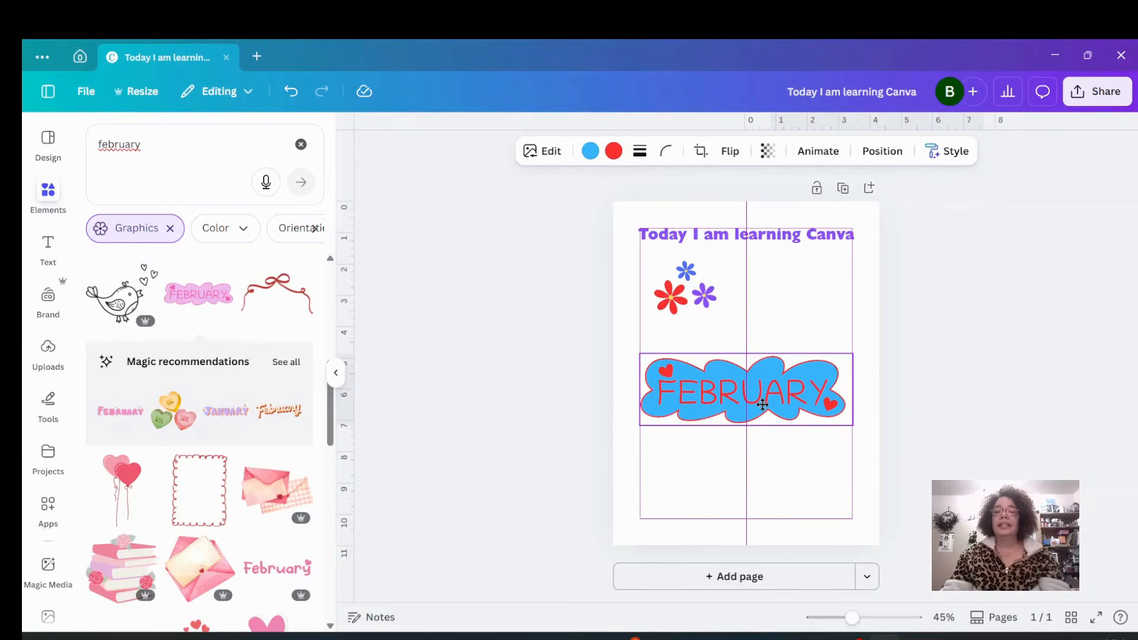
pyautogui.moveTo(762, 404); pyautogui.dragTo(760, 393)
pyautogui.click(747, 450)
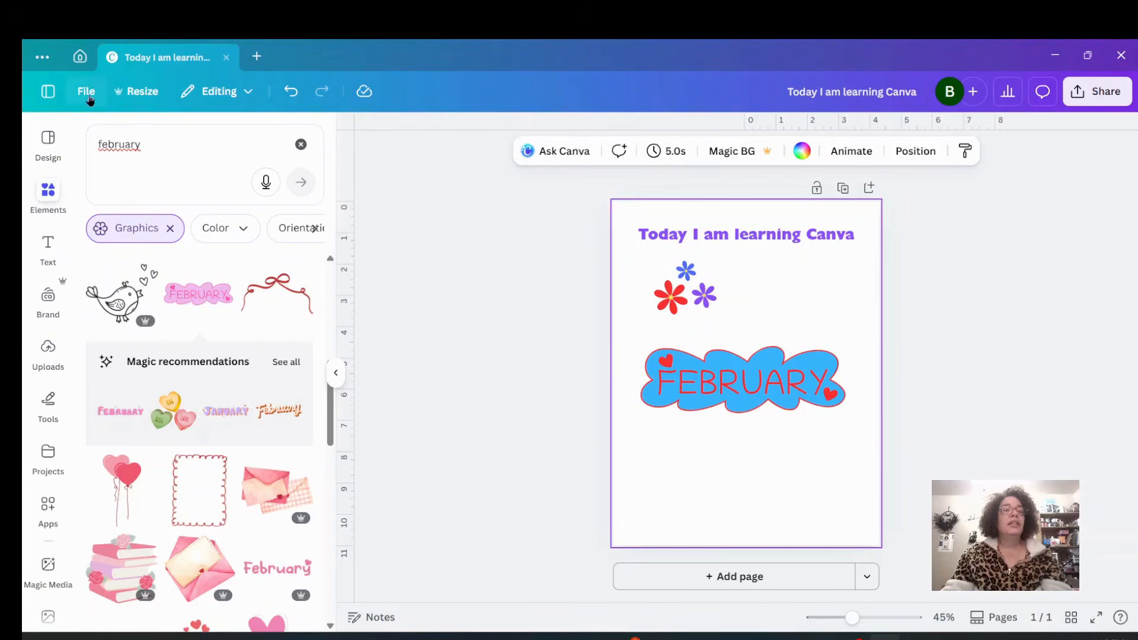
pyautogui.click(83, 95)
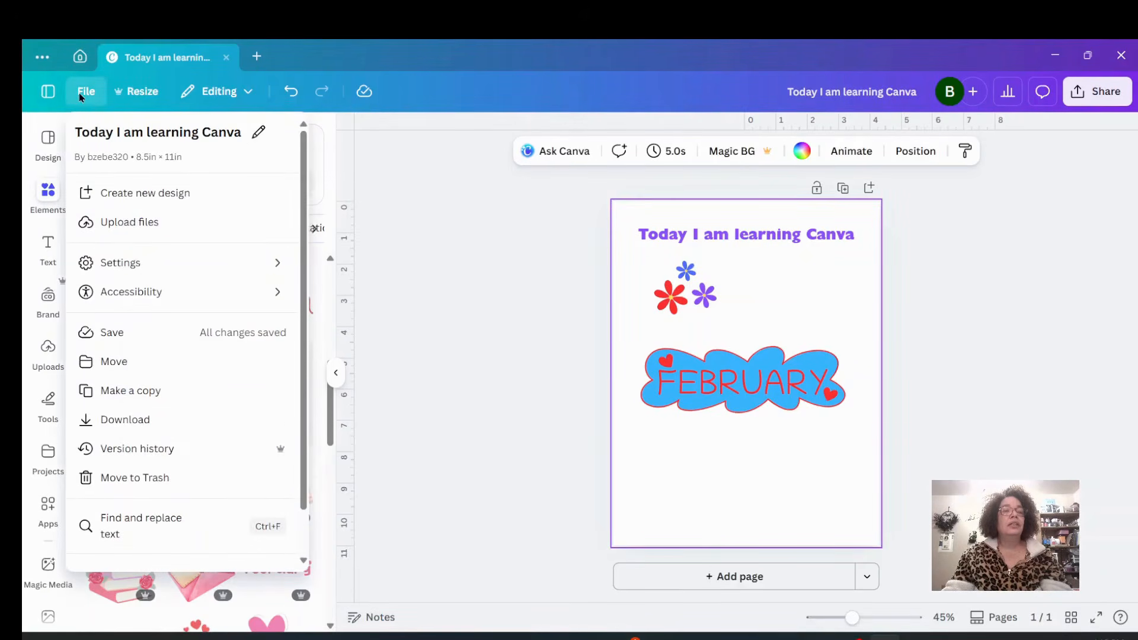
pyautogui.click(125, 337)
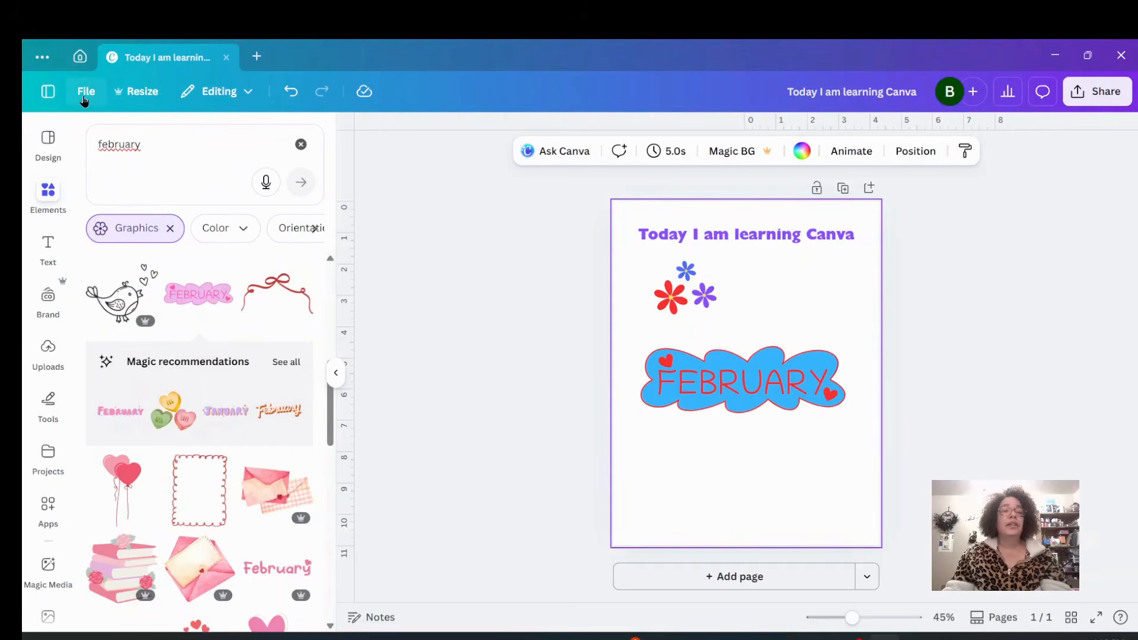
# Make a copy of the design, then return to the original design's tab.
pyautogui.click(85, 95)
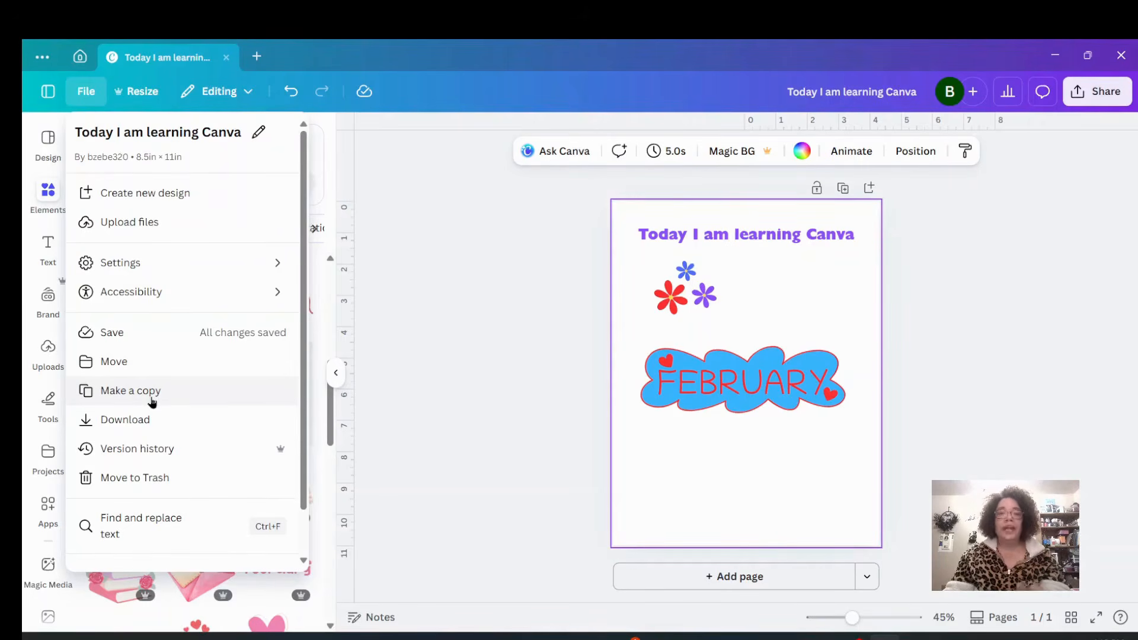
pyautogui.click(152, 401)
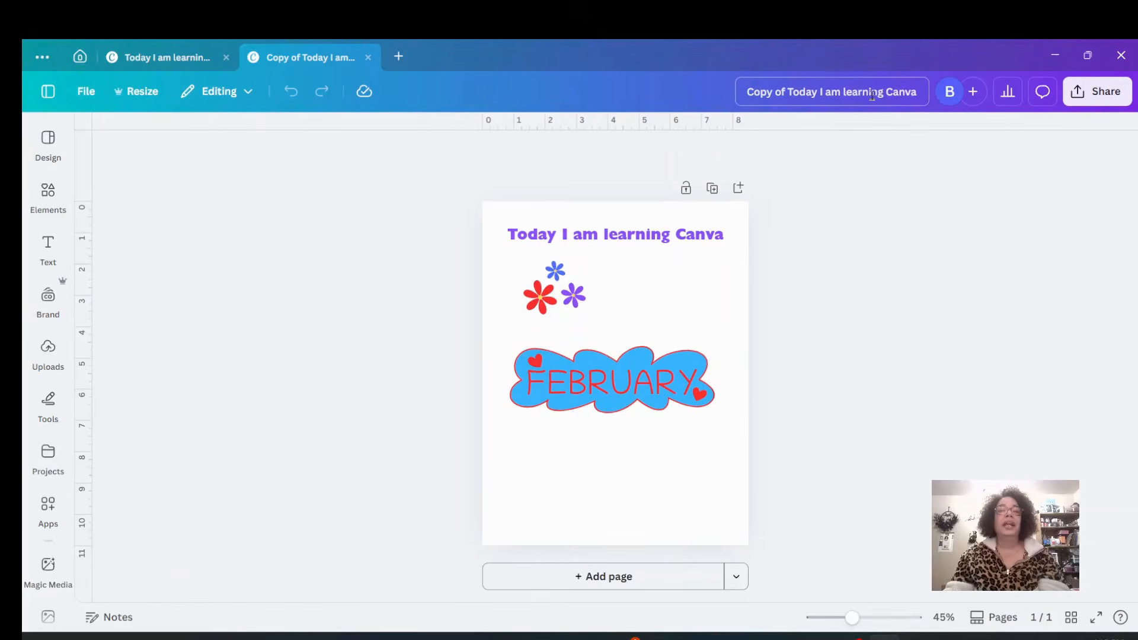
pyautogui.click(151, 56)
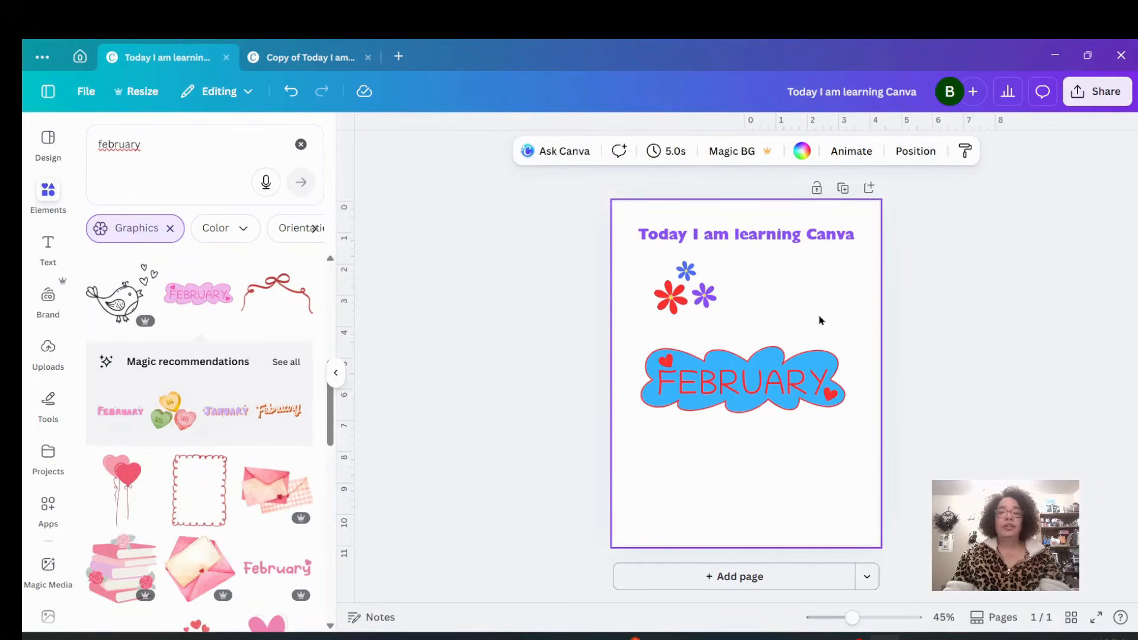
# Nudge the FEBRUARY graphic up slightly on the page.
pyautogui.moveTo(764, 374); pyautogui.dragTo(763, 367)
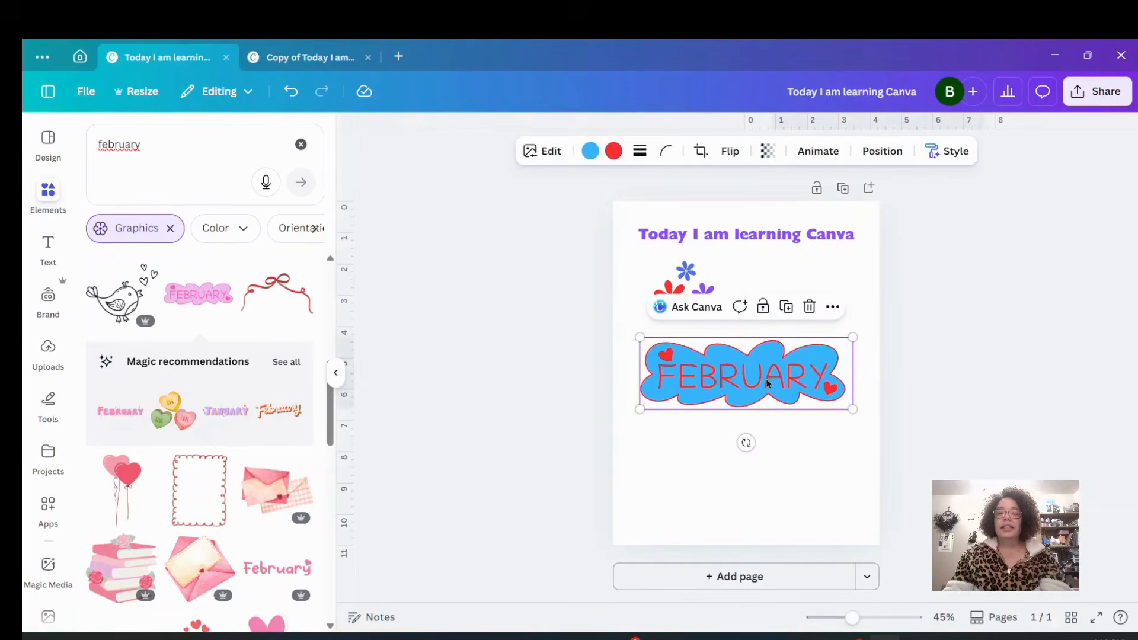
pyautogui.click(790, 442)
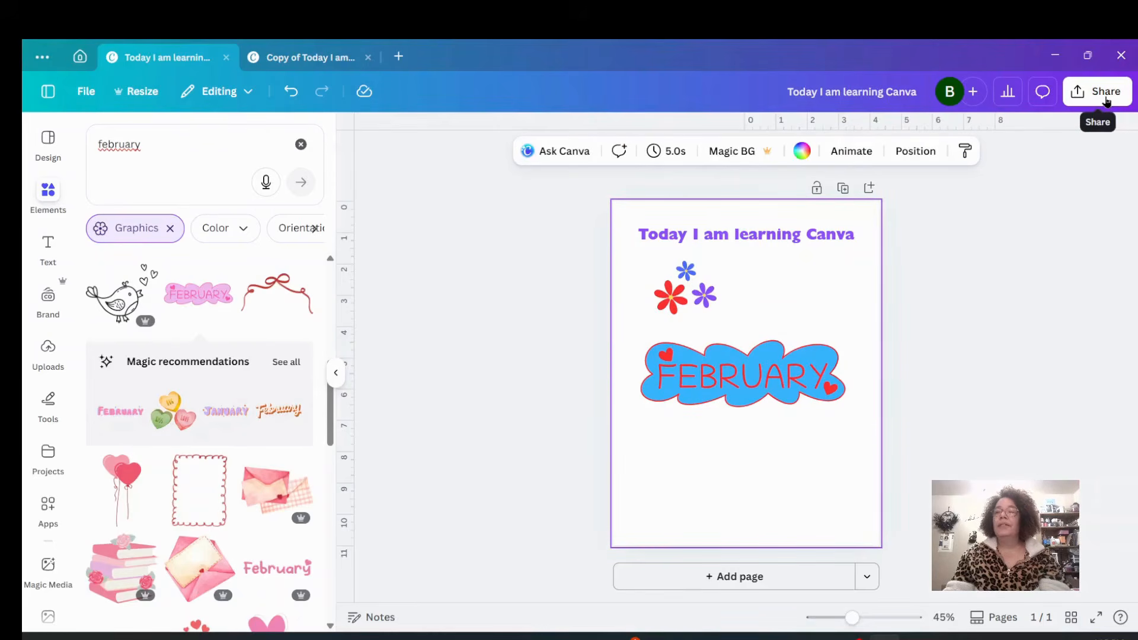
# Open the download options for the design and choose PDF Print as the file type.
pyautogui.click(1104, 95)
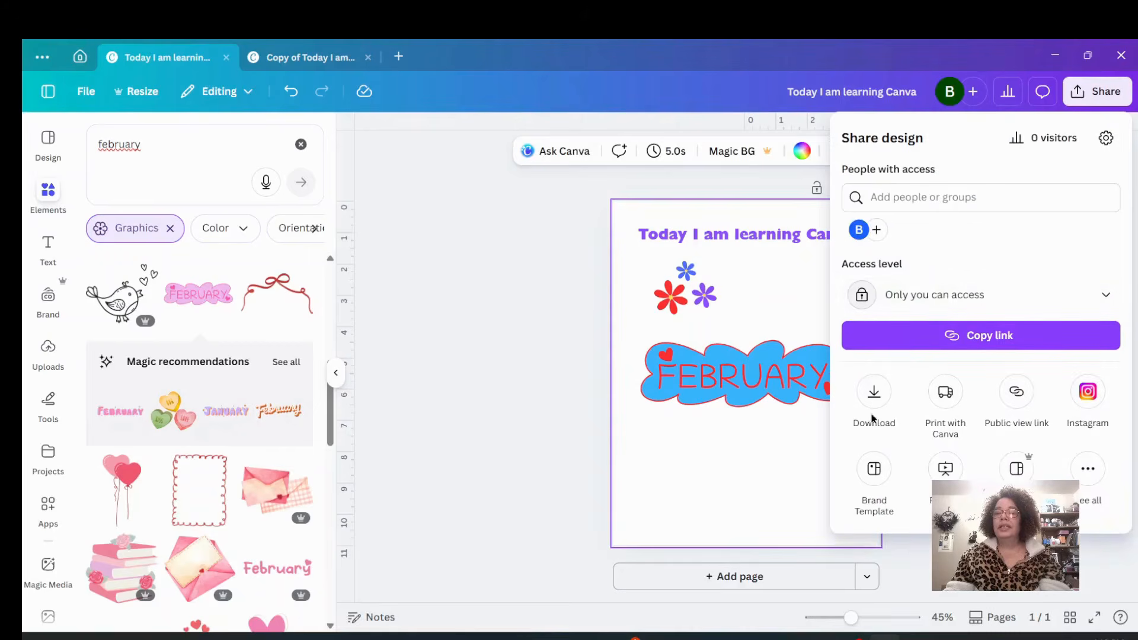
pyautogui.click(874, 396)
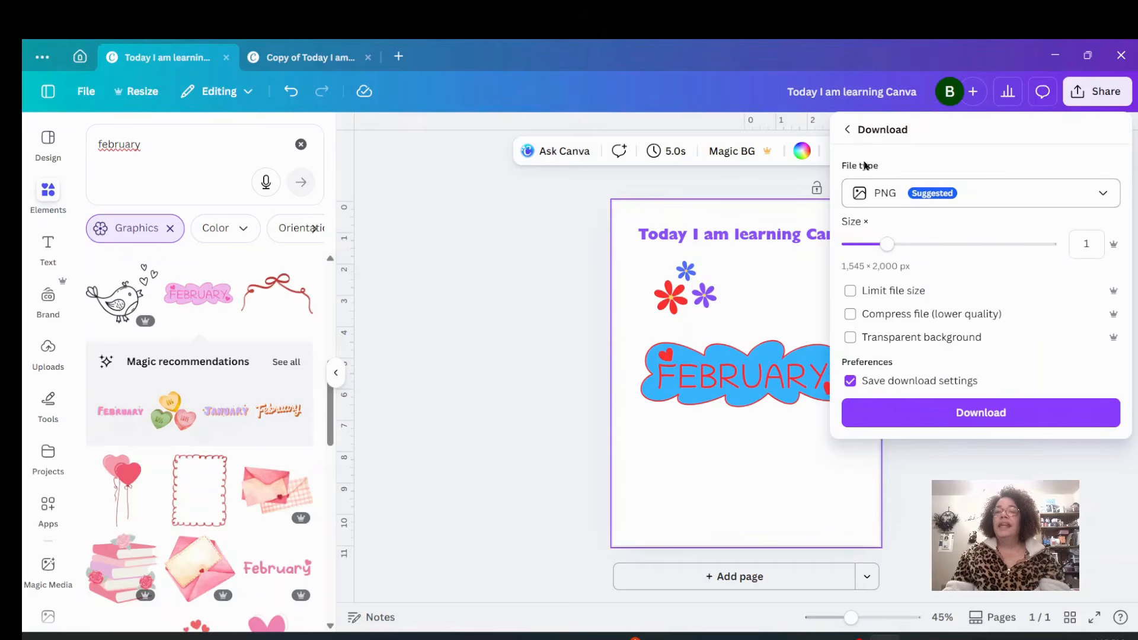
pyautogui.click(1006, 198)
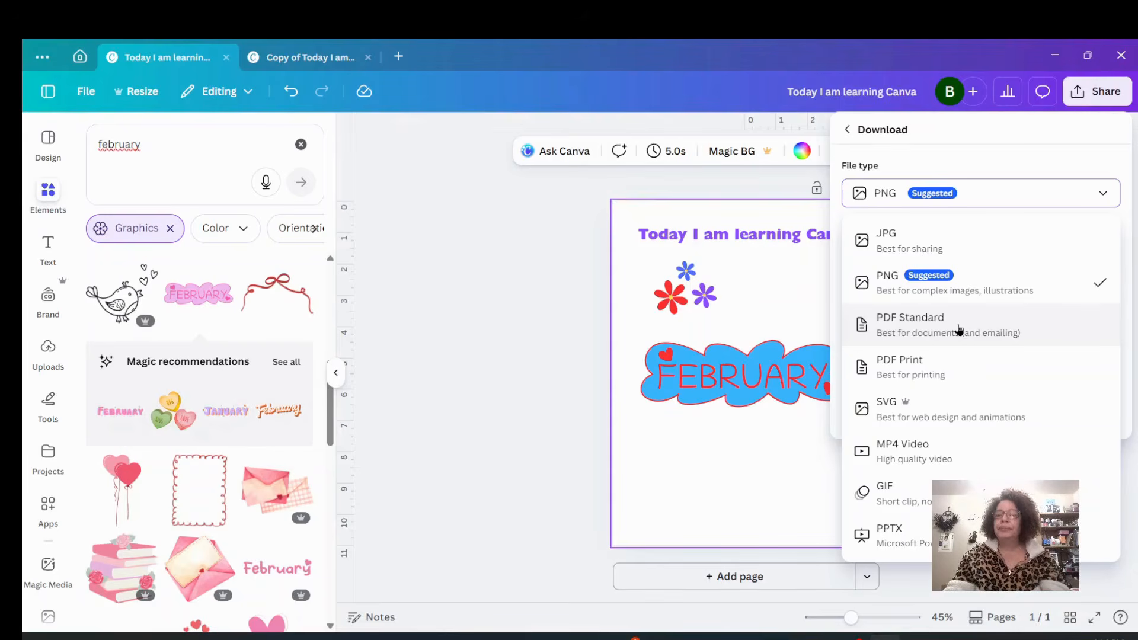
pyautogui.click(925, 367)
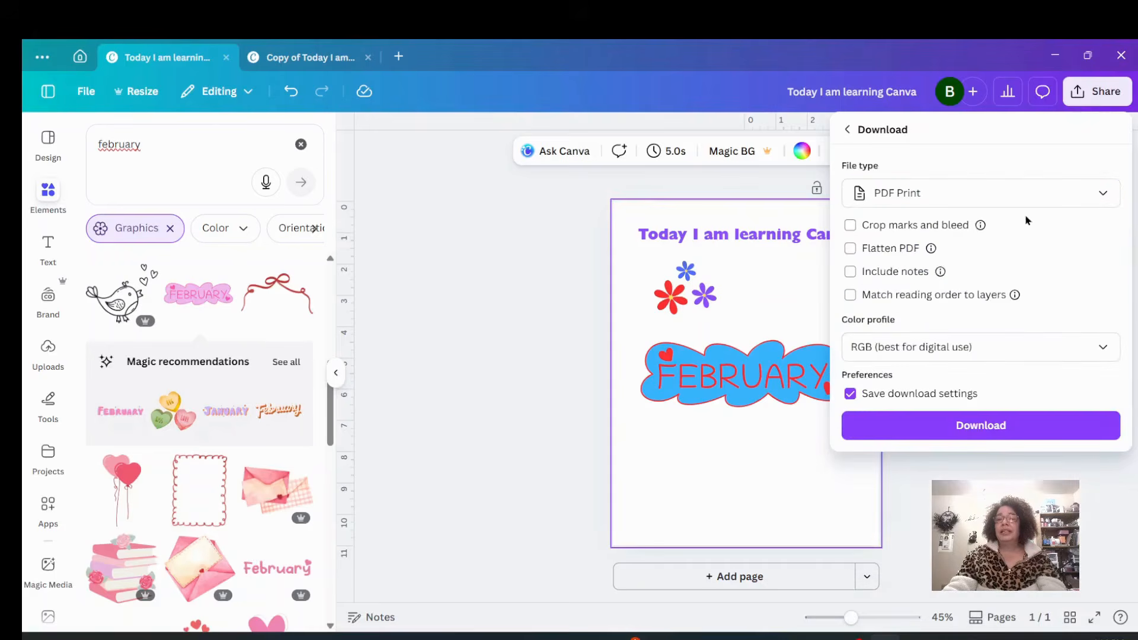
pyautogui.click(1039, 206)
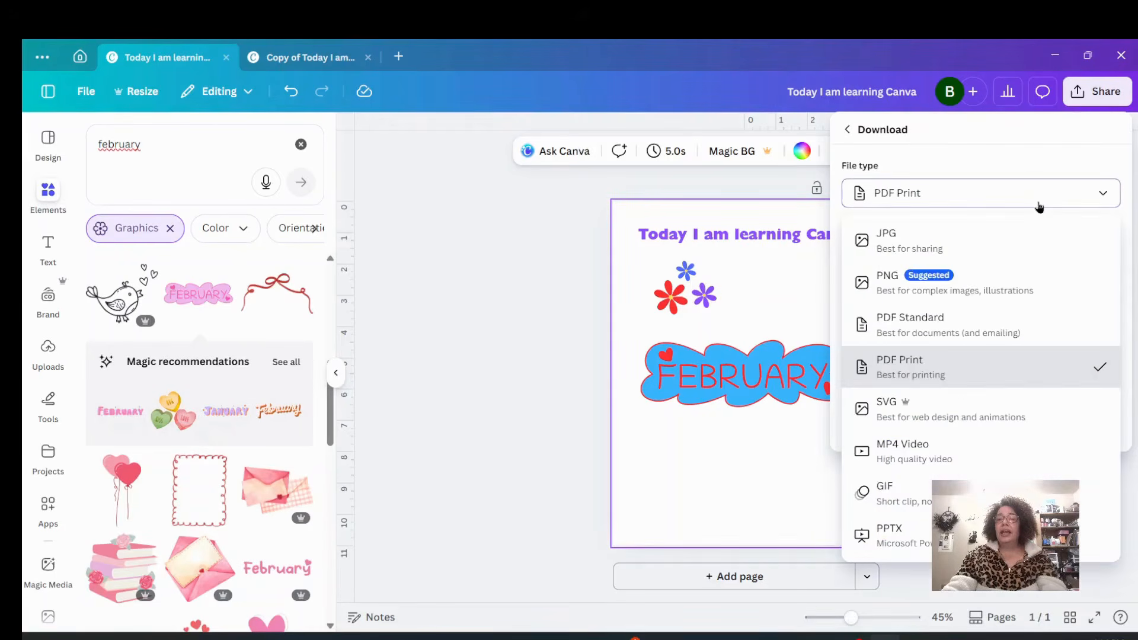
pyautogui.click(1039, 206)
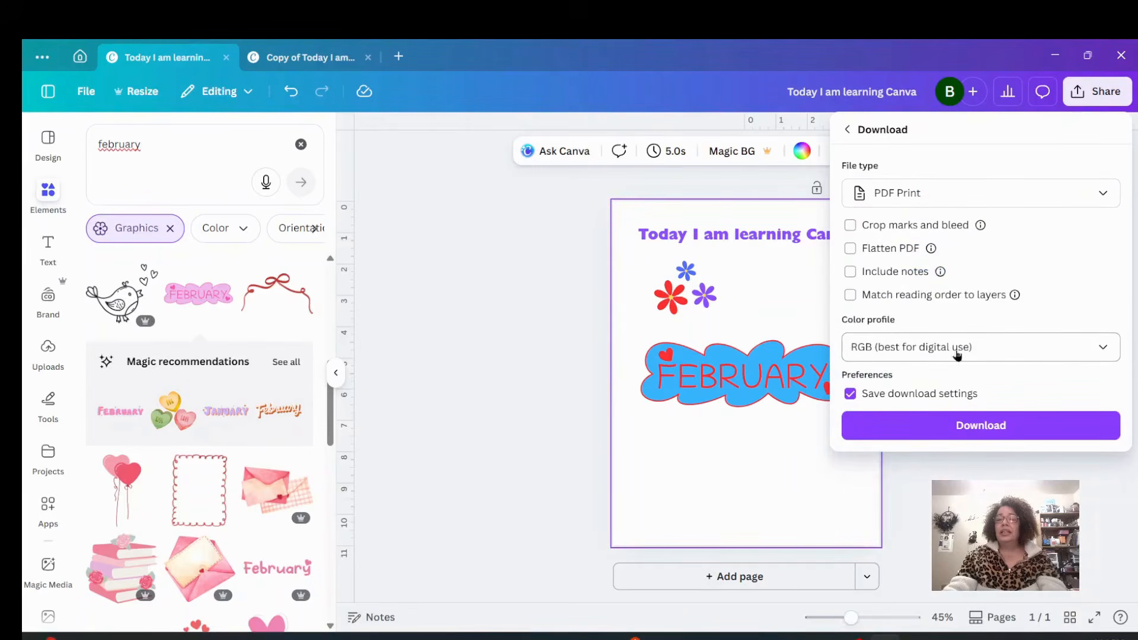
# Set the color profile to CMYK and download the PDF to the Downloads folder.
pyautogui.click(1057, 355)
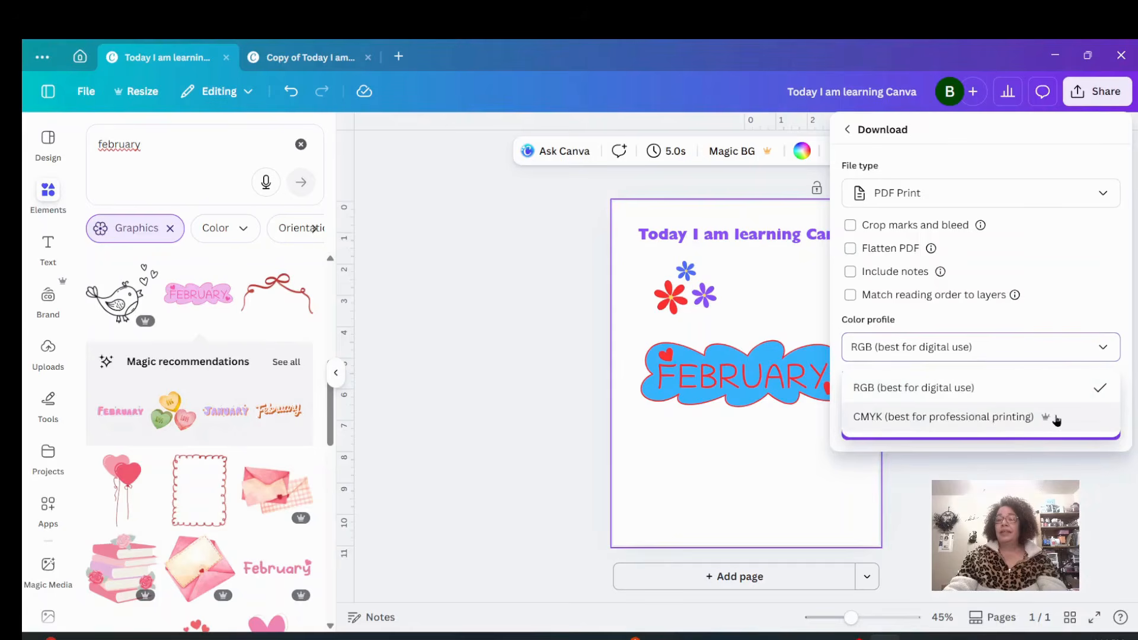
pyautogui.click(979, 418)
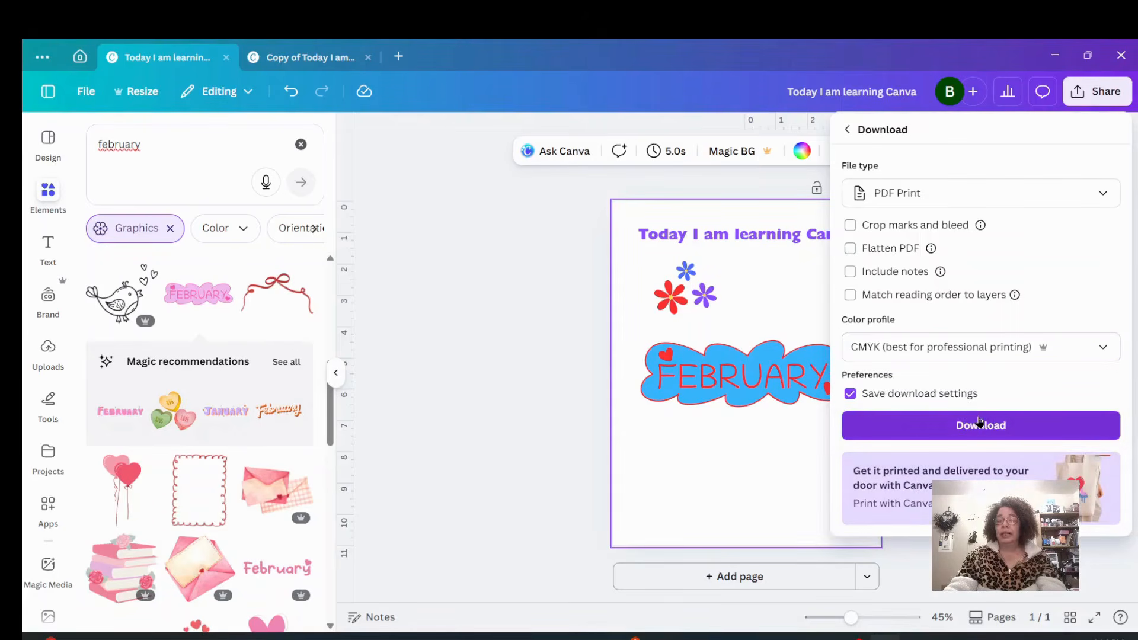
pyautogui.click(997, 428)
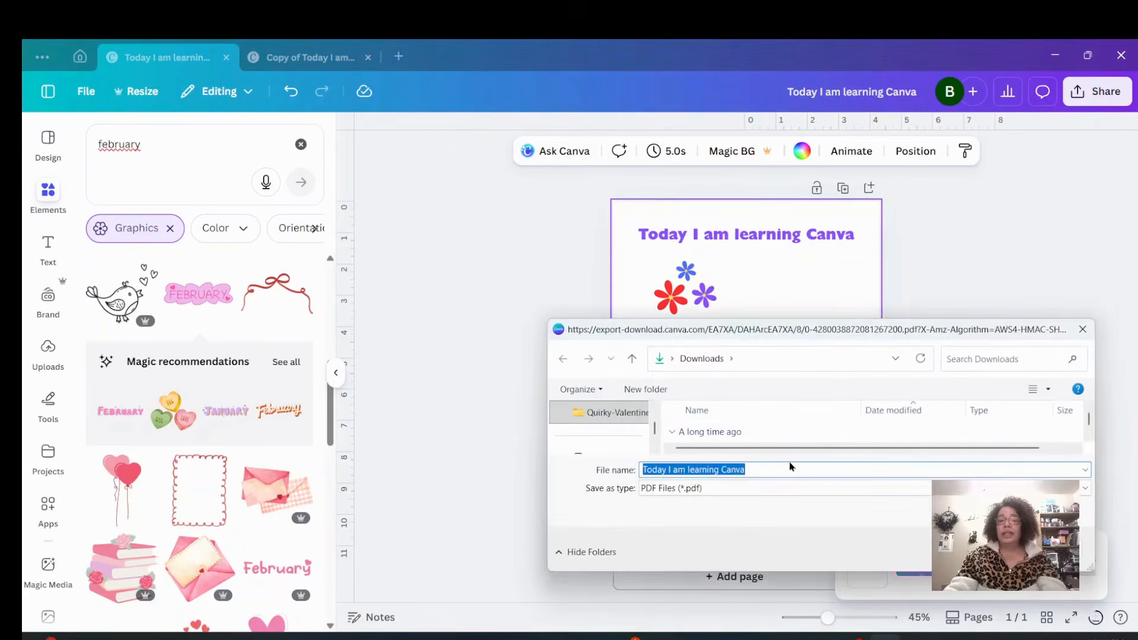
pyautogui.press('Return')
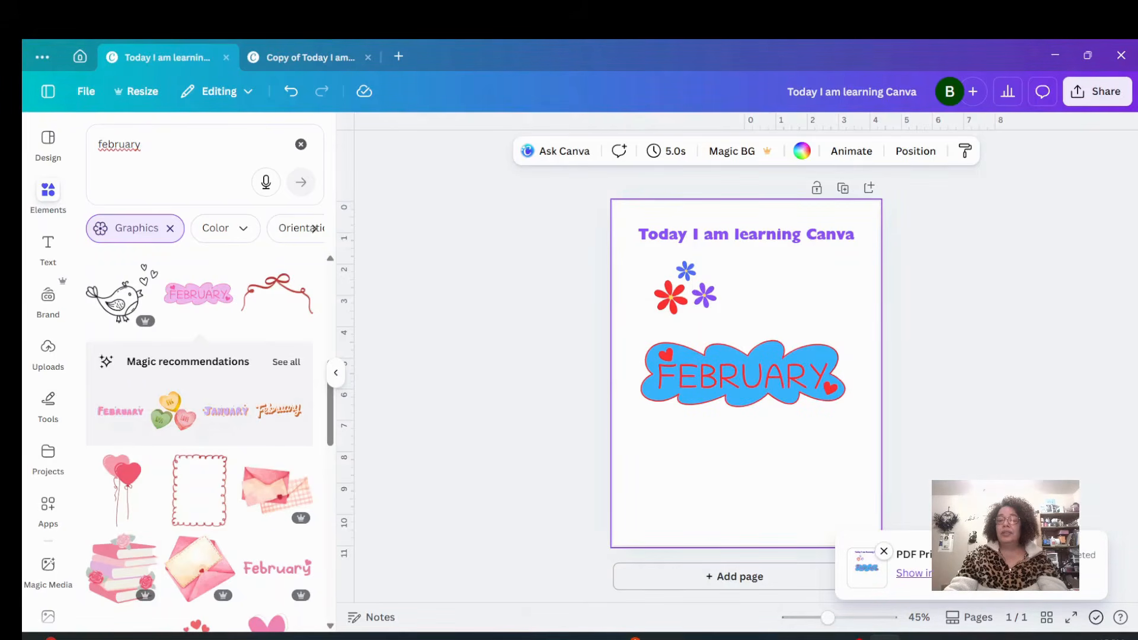
# Open the downloaded PDF from the Downloads folder and bring up its print dialog.
pyautogui.click(939, 573)
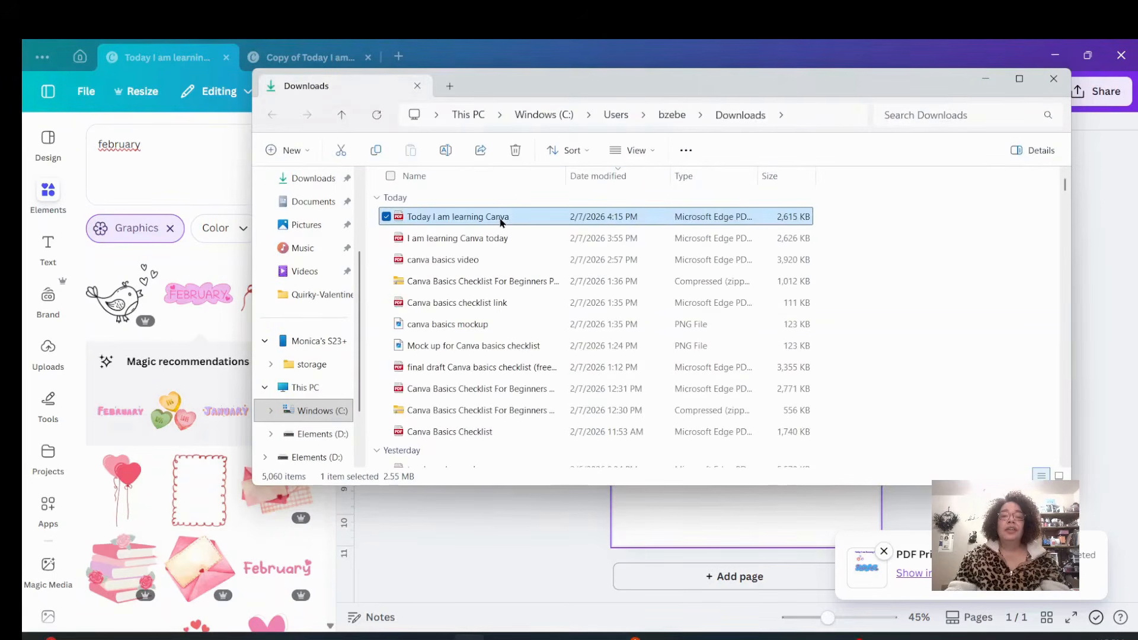
pyautogui.doubleClick(500, 221)
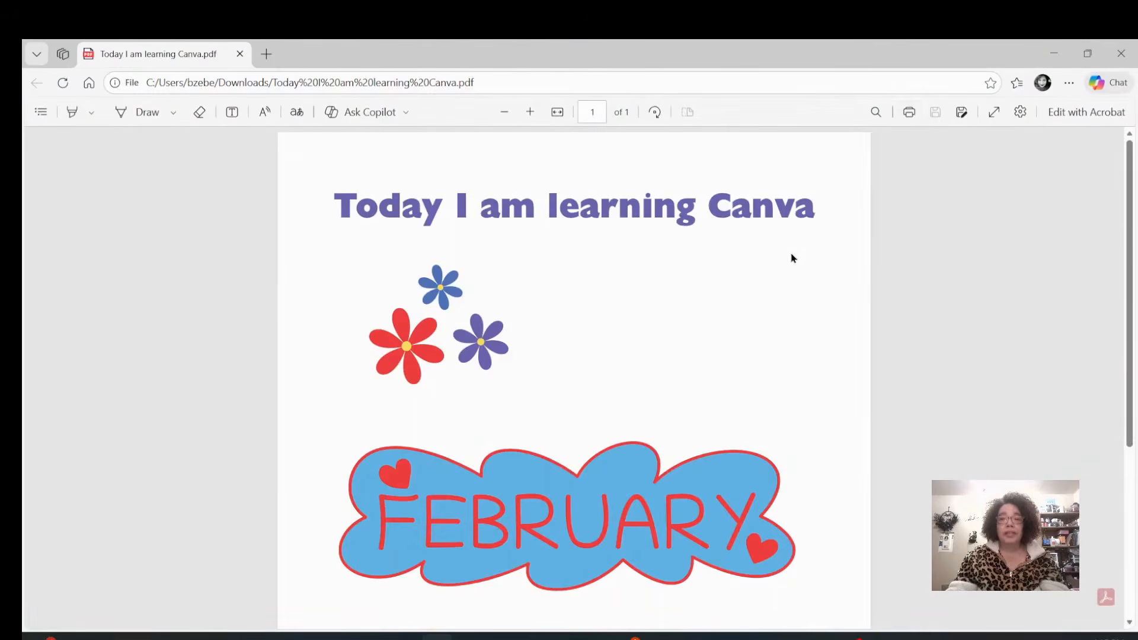
pyautogui.click(909, 113)
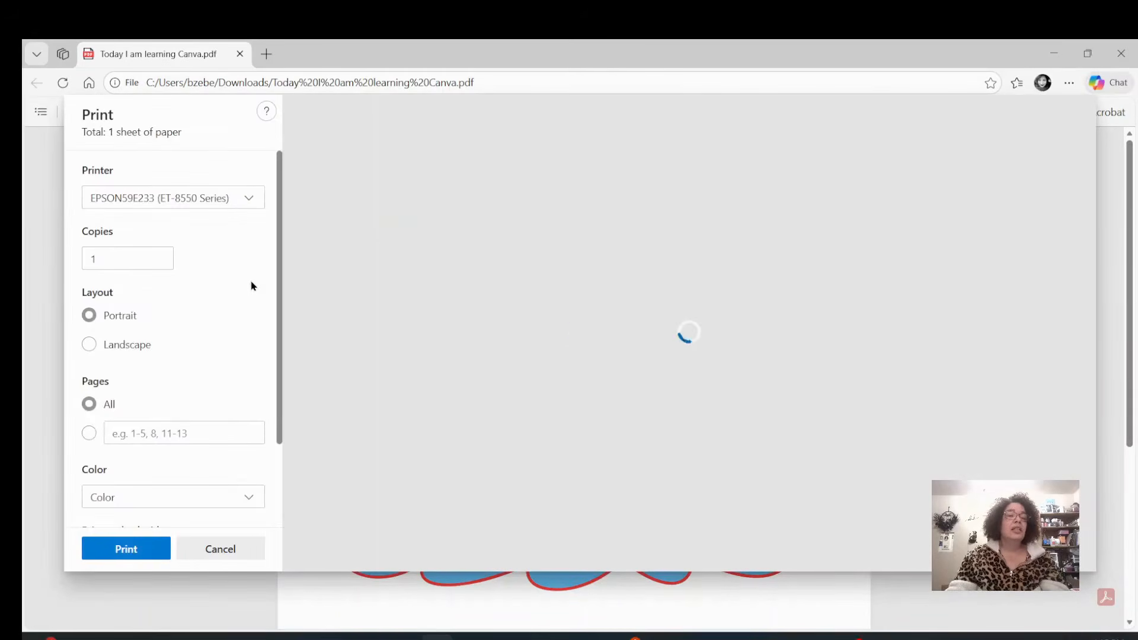
# Set the print scale to Actual size, then close the PDF viewer without printing and return to the design.
pyautogui.scroll(-2, 204, 467)
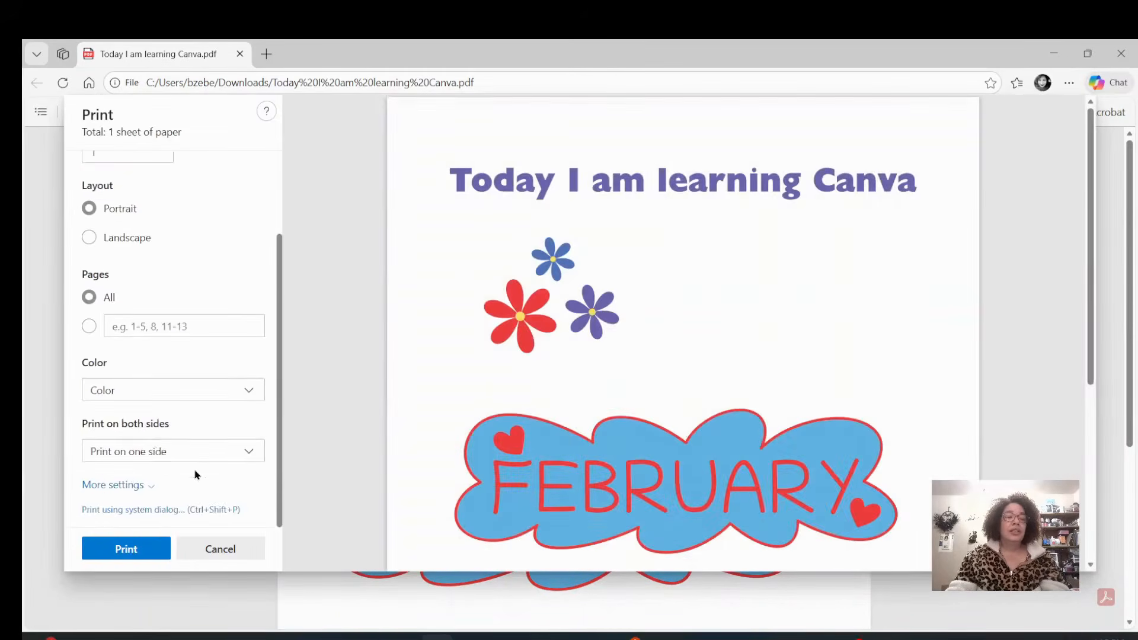
pyautogui.click(140, 486)
pyautogui.scroll(-4, 148, 475)
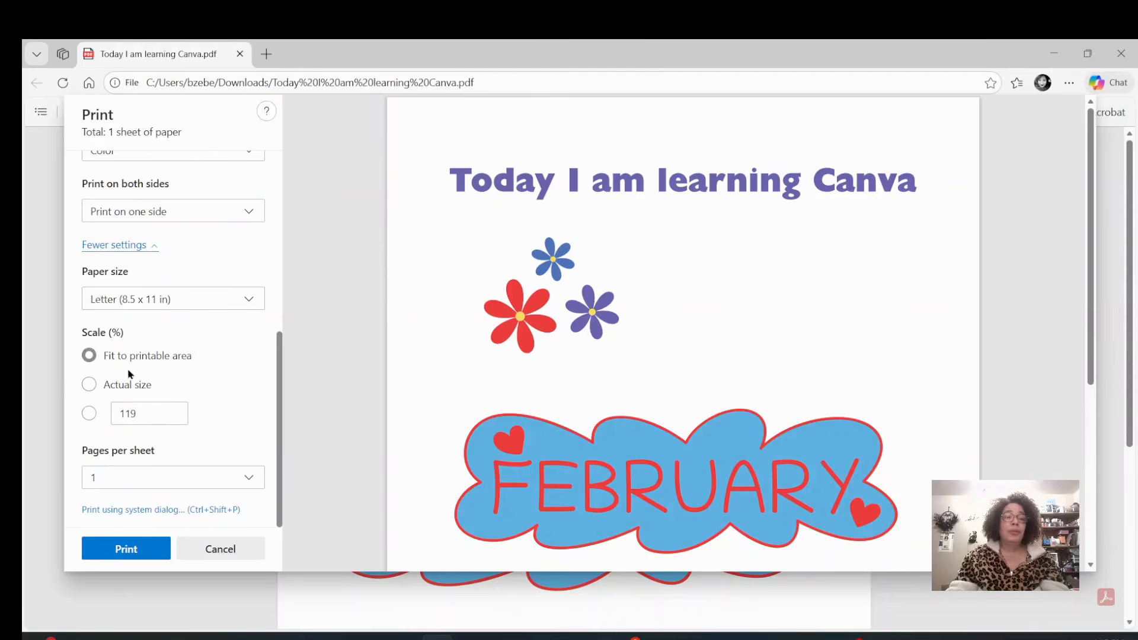
pyautogui.click(89, 385)
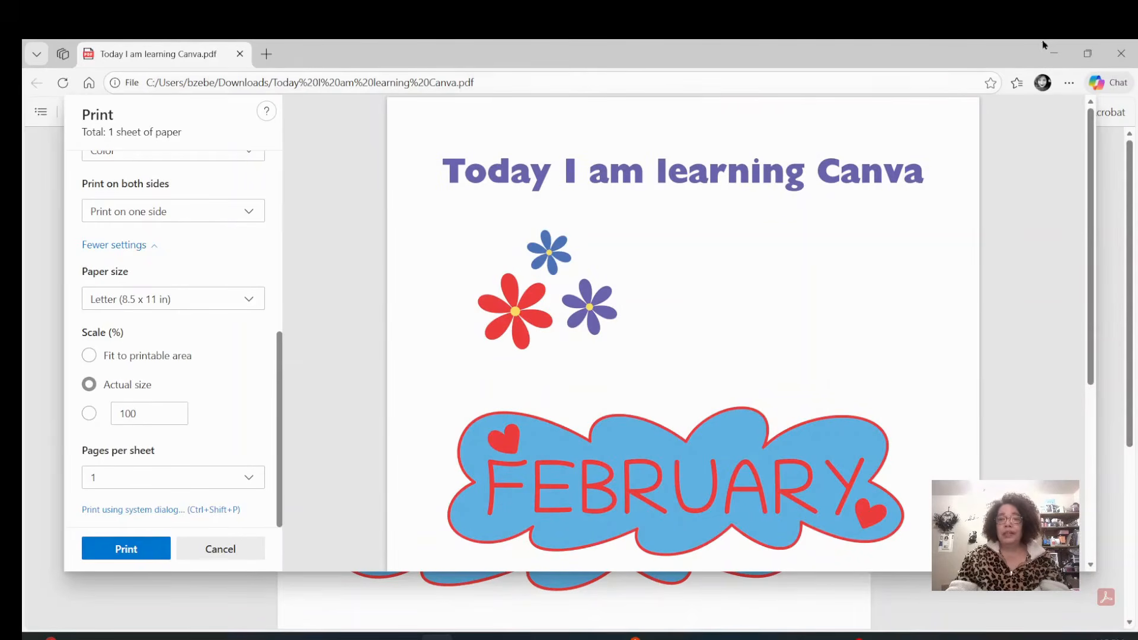
pyautogui.click(1126, 59)
pyautogui.click(1065, 92)
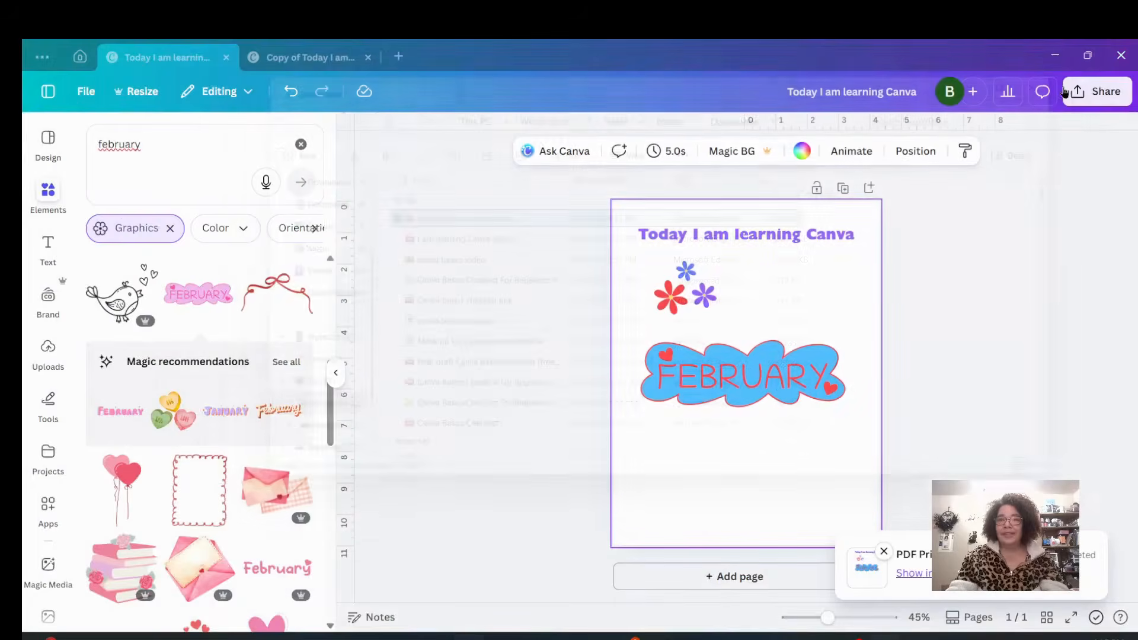